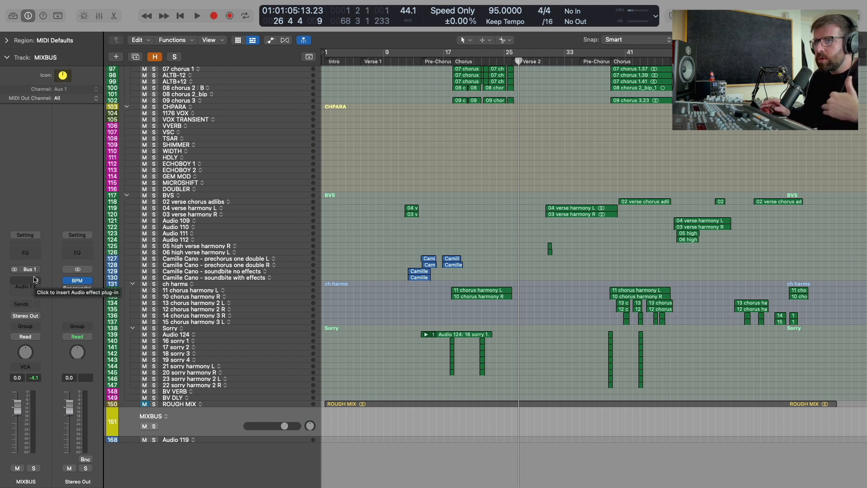
Load the user channel strip setting UM - Punchy Pop Master from Guy Britton - Ultimate Mastering onto the MIXBUS channel.
click(34, 238)
mouse_move(93, 392)
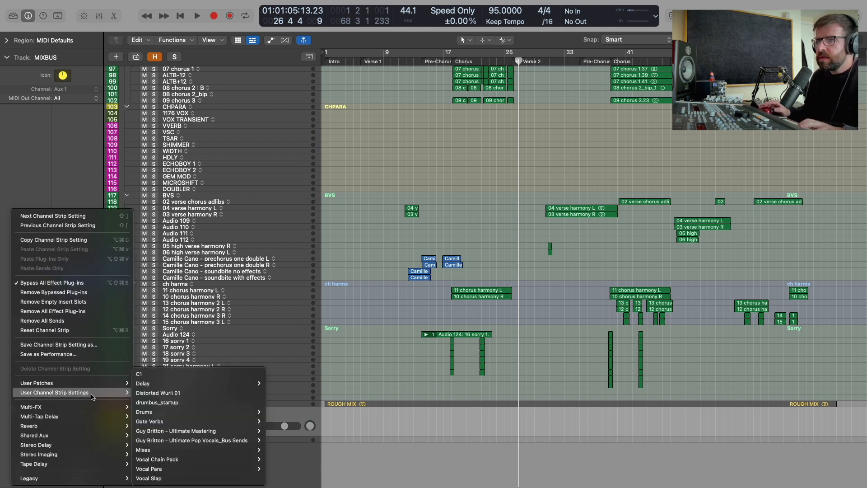
mouse_move(240, 431)
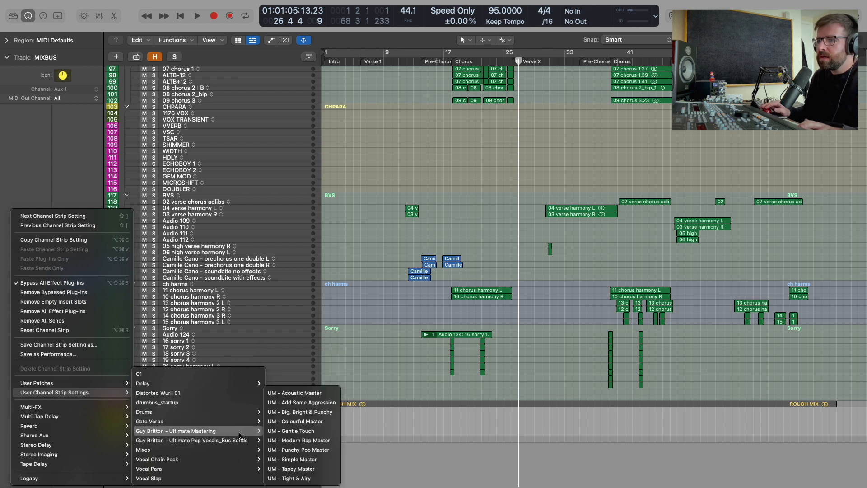
click(309, 449)
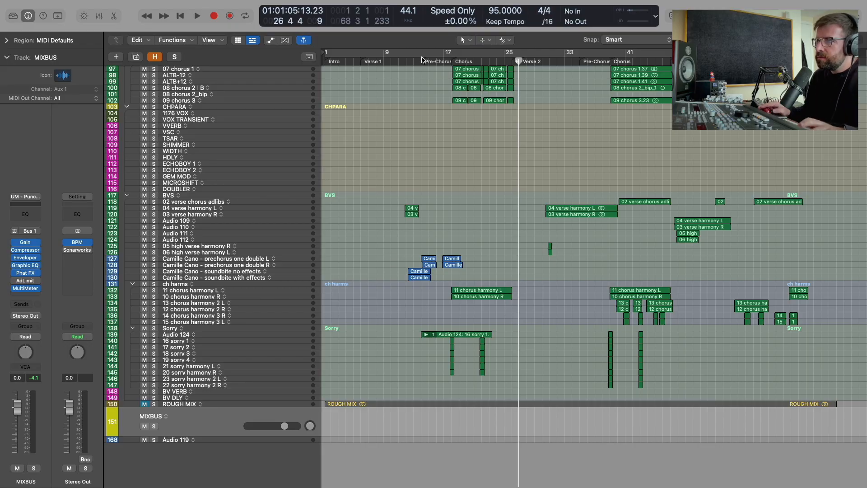
Set a cycle range over bars 14 to 26 covering the pre-chorus and chorus, and open the MIXBUS Gain plug-in.
click(423, 64)
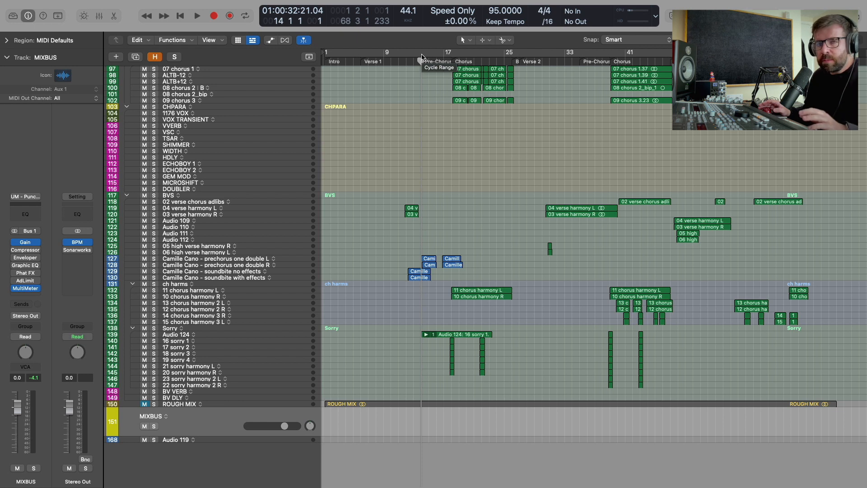
drag(423, 57, 514, 62)
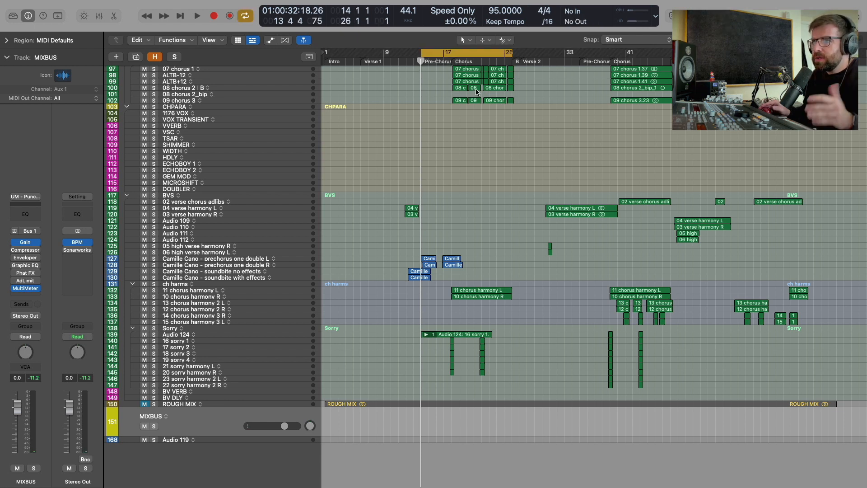
key(v)
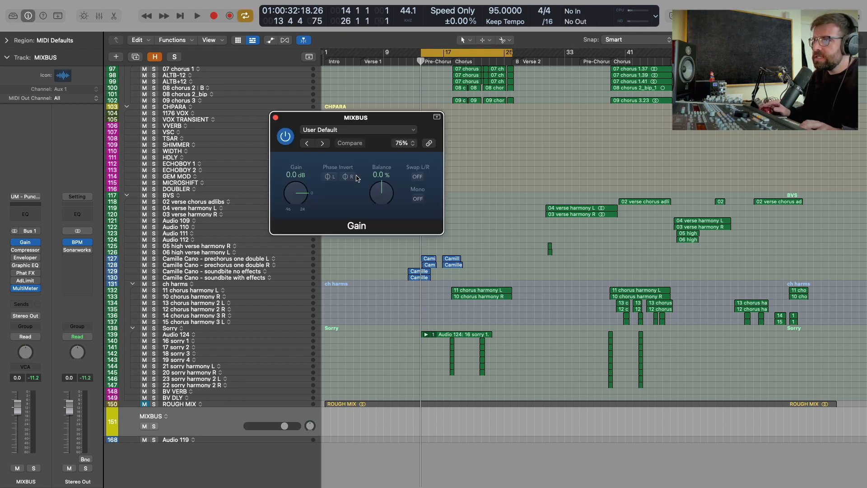
drag(377, 122, 357, 98)
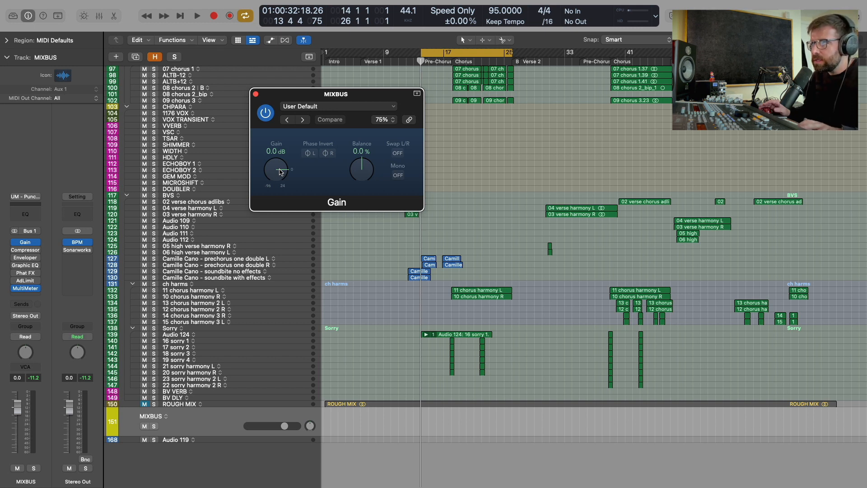
Lower the MIXBUS Gain plug-in to -2.4 dB during loop playback, resetting the peak meter to check levels after each change.
key(space)
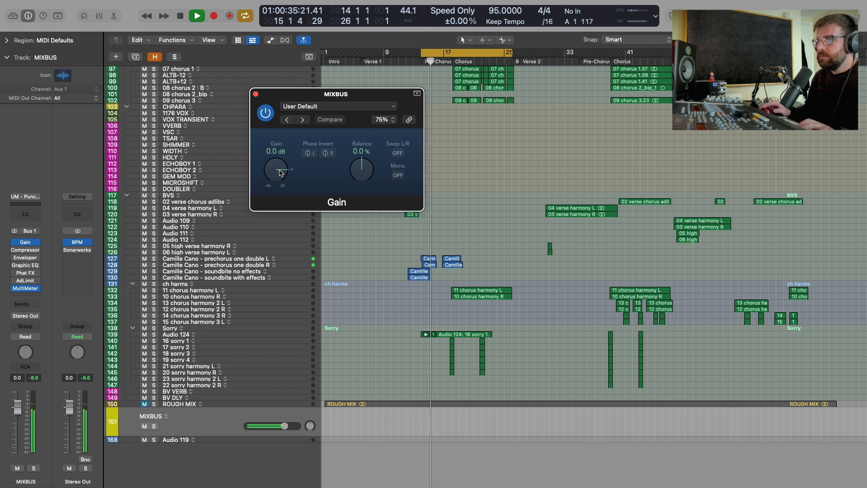
scroll(279, 173, down, 3)
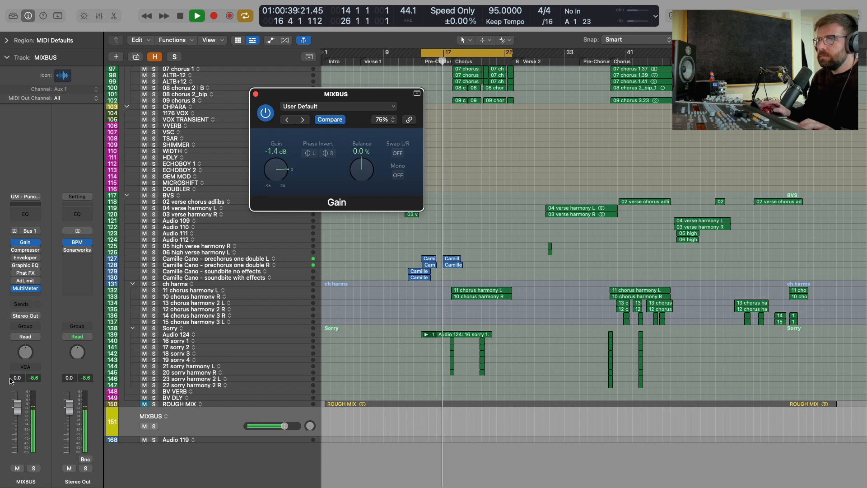
click(33, 378)
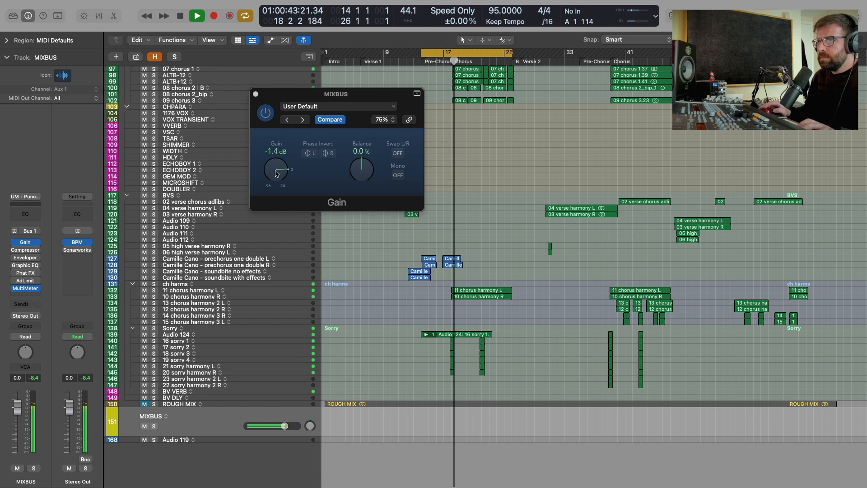
drag(278, 170, 278, 172)
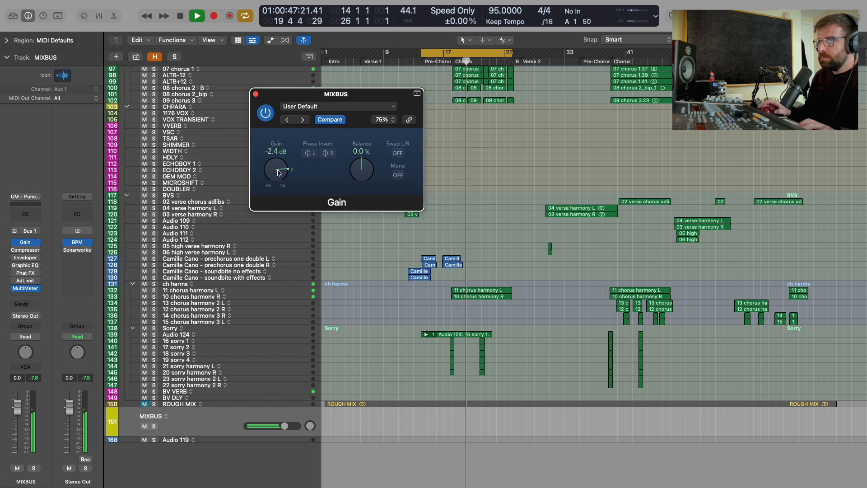
click(38, 378)
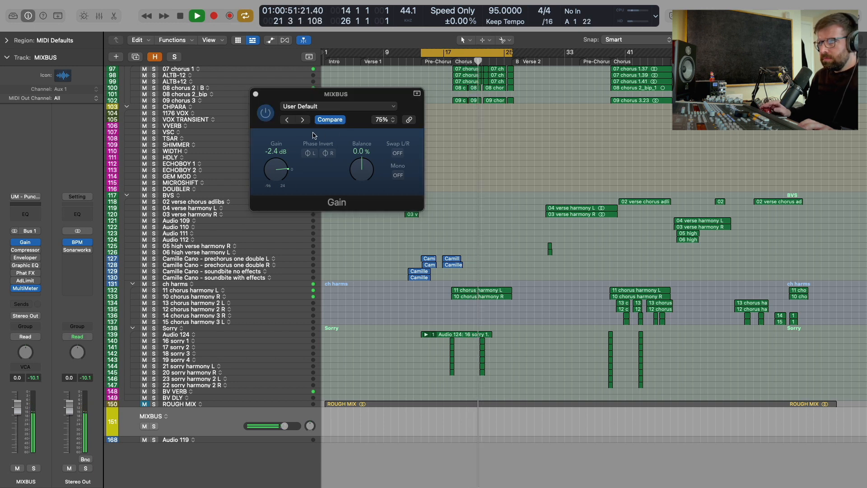
key(space)
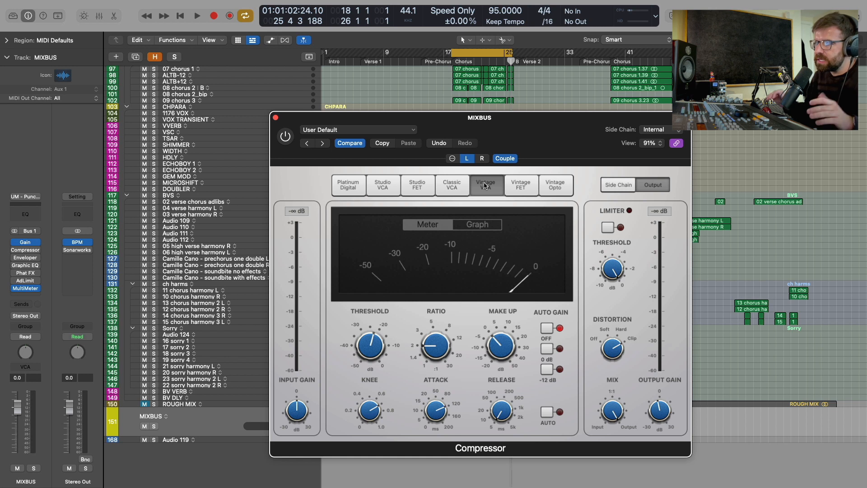
Enable the Compressor on MIXBUS during chorus playback and lower its threshold to -36 dB.
mouse_move(432, 335)
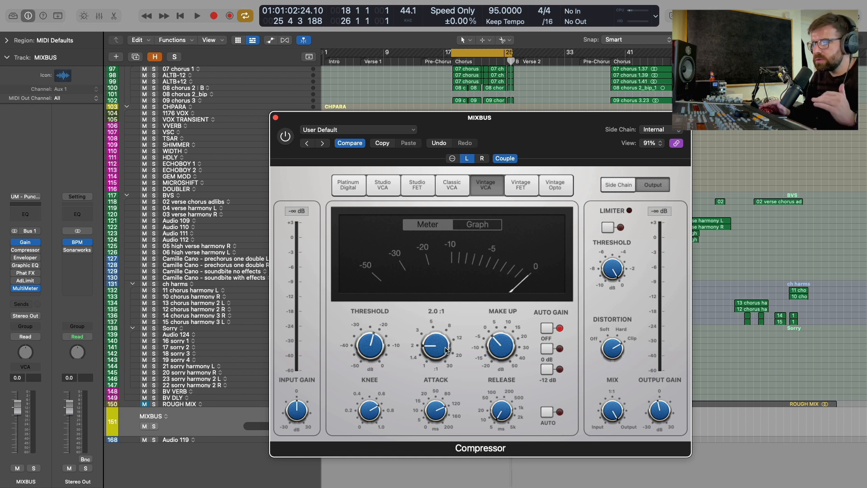
mouse_move(436, 418)
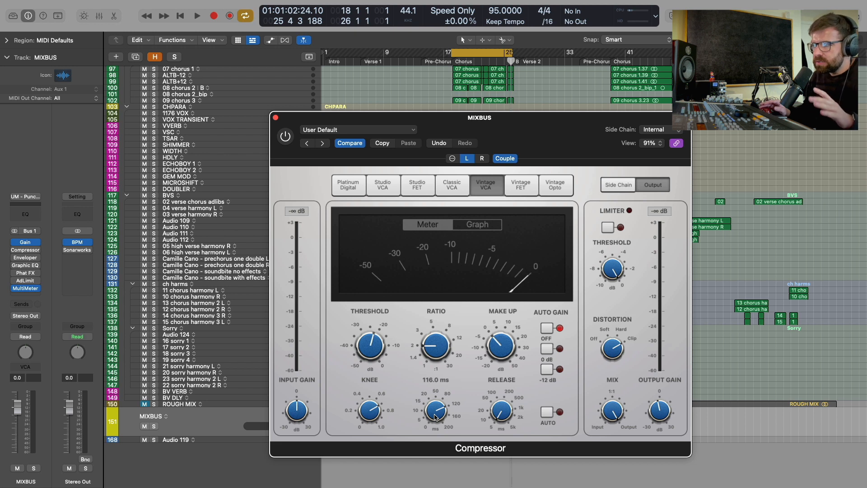
mouse_move(494, 414)
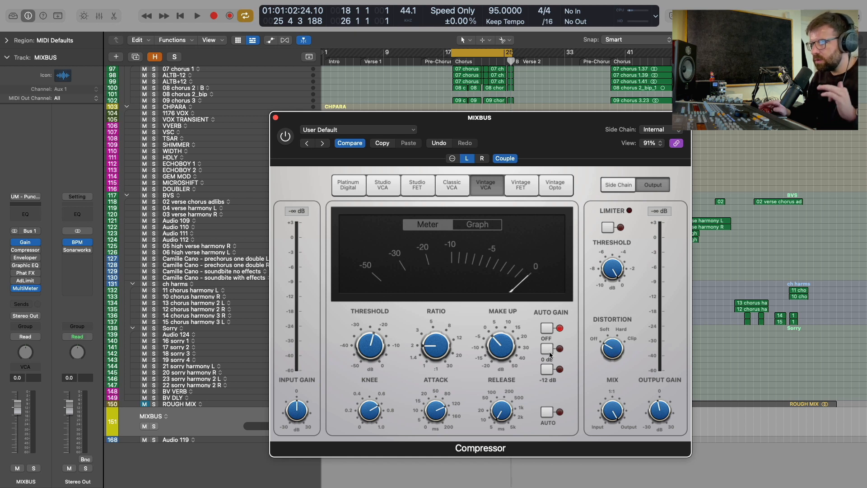
mouse_move(433, 349)
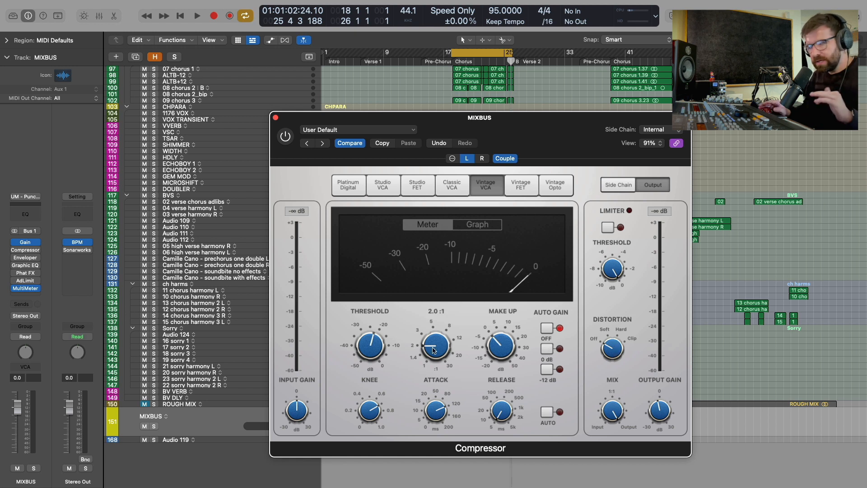
mouse_move(373, 363)
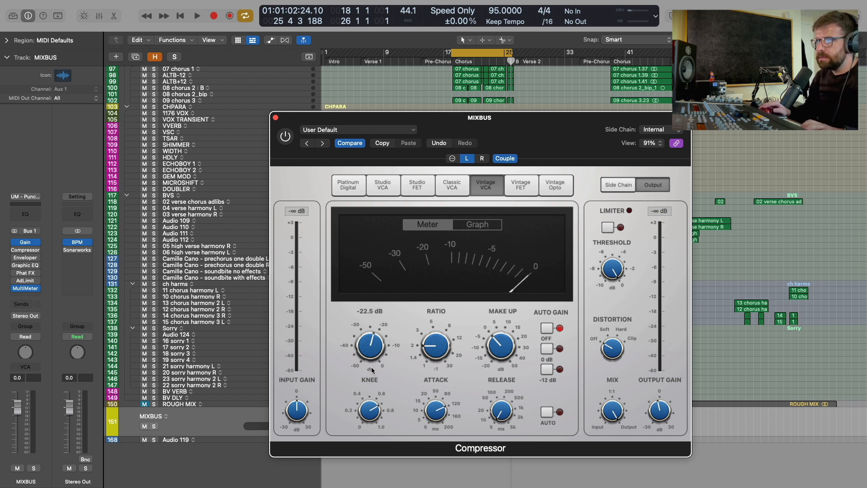
key(space)
drag(371, 348, 372, 352)
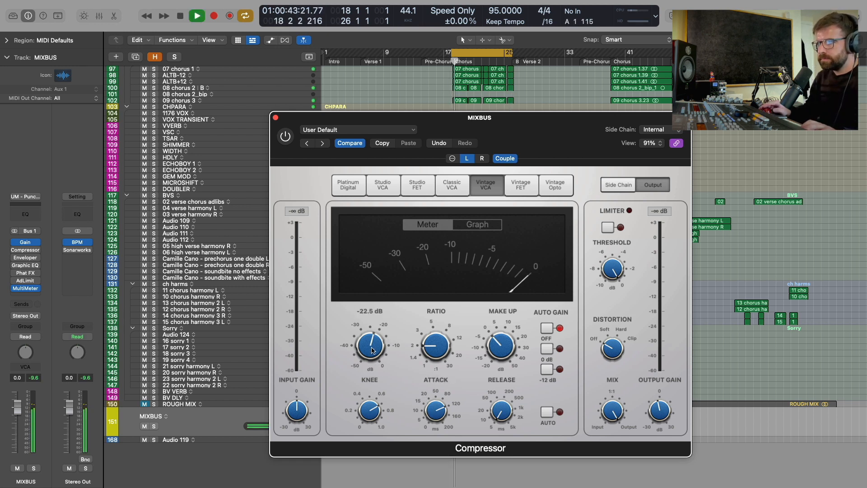
click(285, 136)
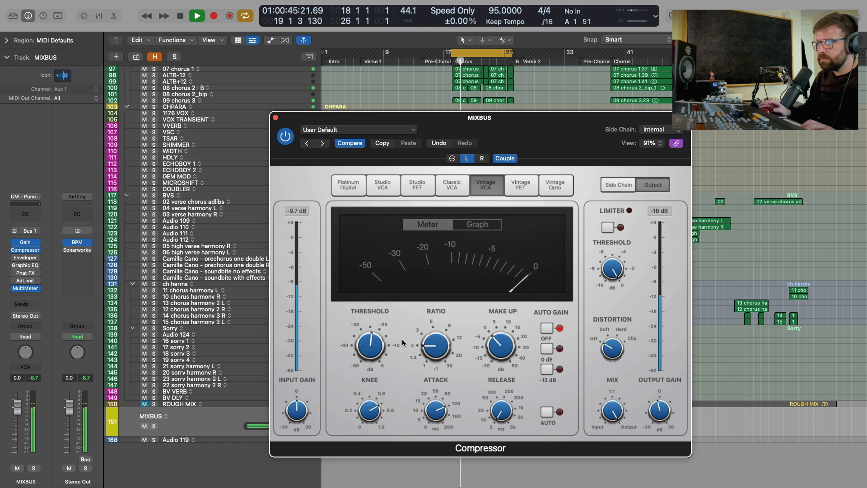
drag(373, 353, 375, 372)
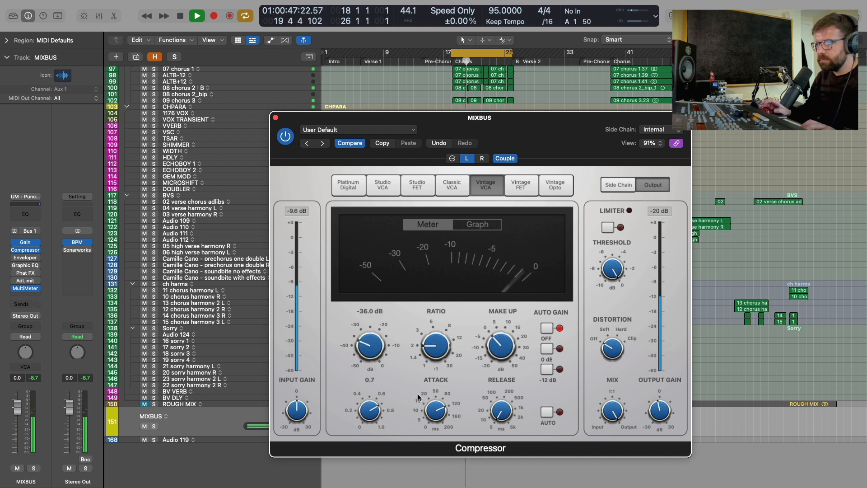
Set the Compressor's attack to 35 ms and fine-tune its threshold, comparing the result against bypass.
drag(436, 413, 436, 432)
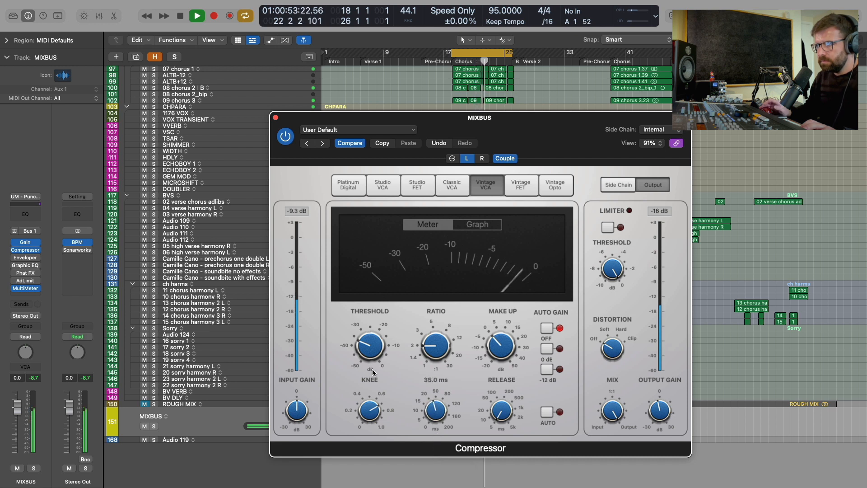
drag(373, 350, 372, 350)
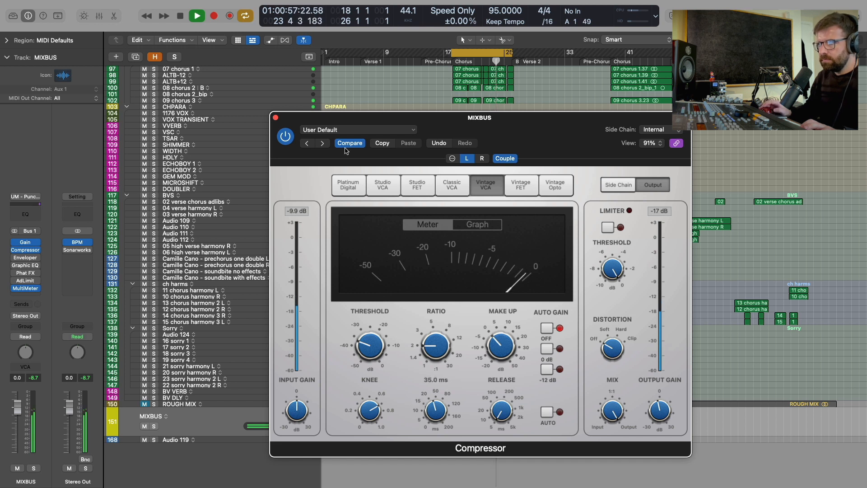
click(286, 137)
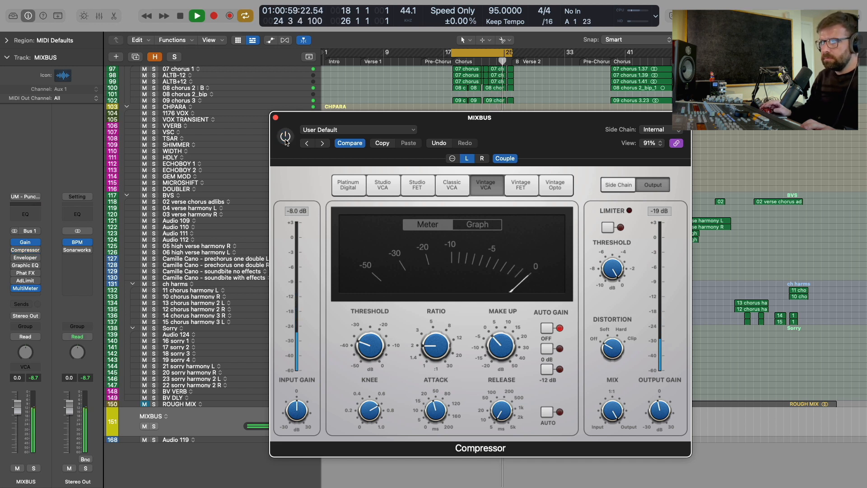
click(285, 137)
Fine-tune the Compressor's attack and raise its make-up gain to 2.5 dB, comparing repeatedly against bypass.
drag(437, 416, 437, 414)
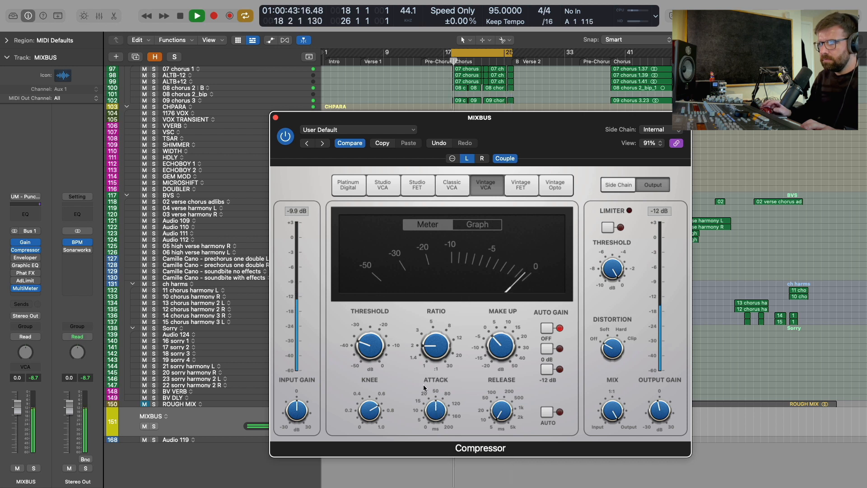
drag(493, 353, 494, 347)
click(281, 138)
click(281, 137)
mouse_move(429, 410)
mouse_move(429, 410)
mouse_down()
mouse_move(428, 389)
mouse_move(429, 411)
mouse_up()
click(286, 137)
click(287, 137)
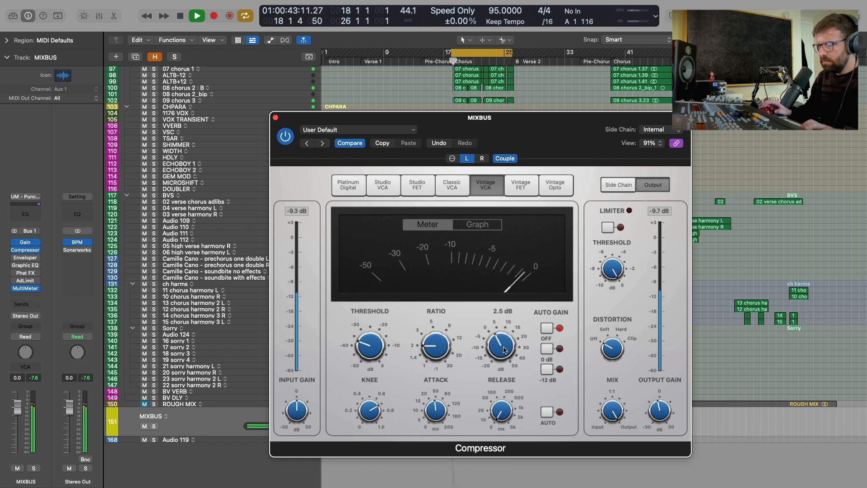
Set the Compressor's make-up gain to 1.0 dB, compare against bypass, and stop playback.
drag(505, 350, 505, 357)
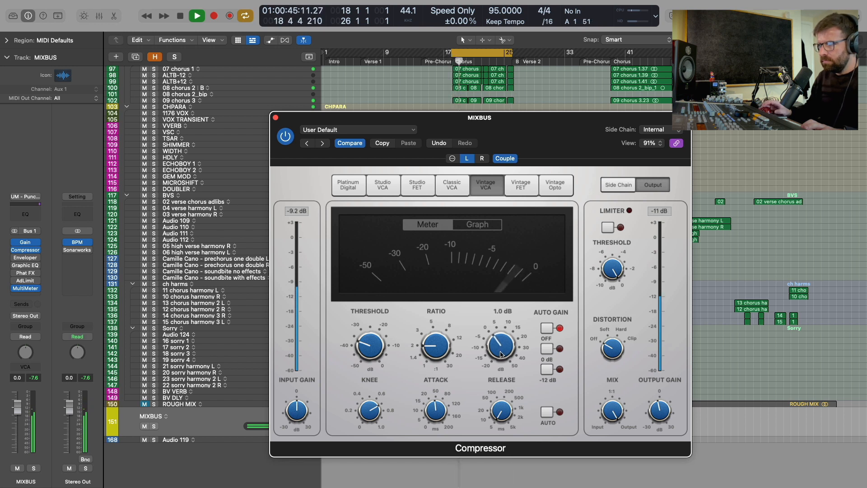
click(291, 139)
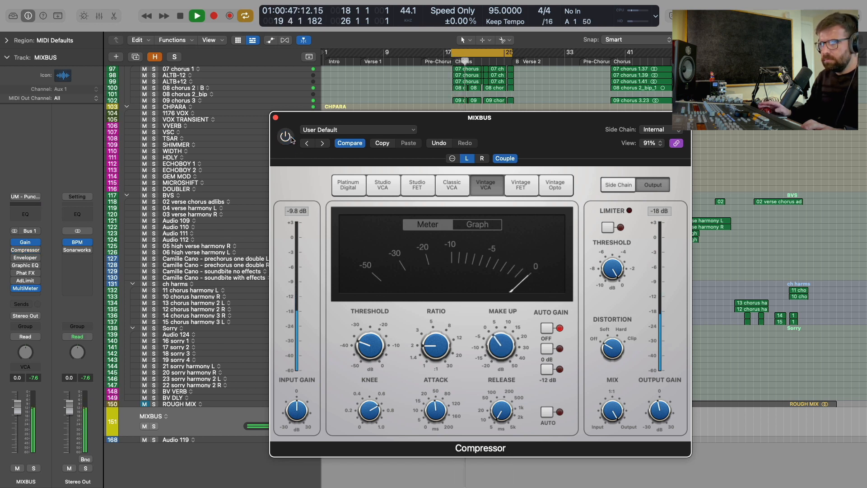
click(291, 139)
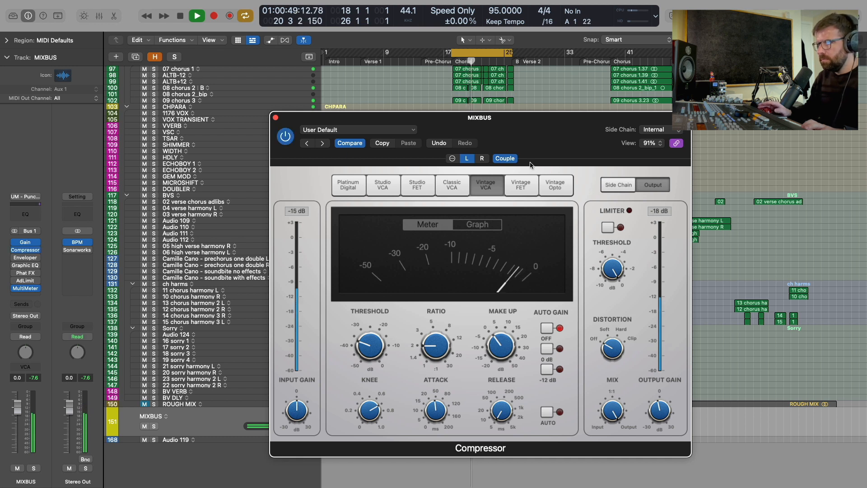
key(space)
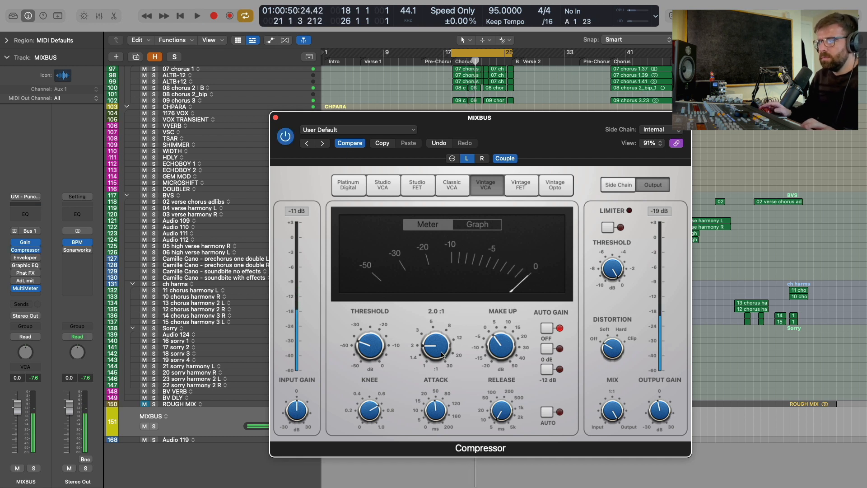
Show the Compressor's side chain detection and filter settings to examine them.
mouse_move(441, 420)
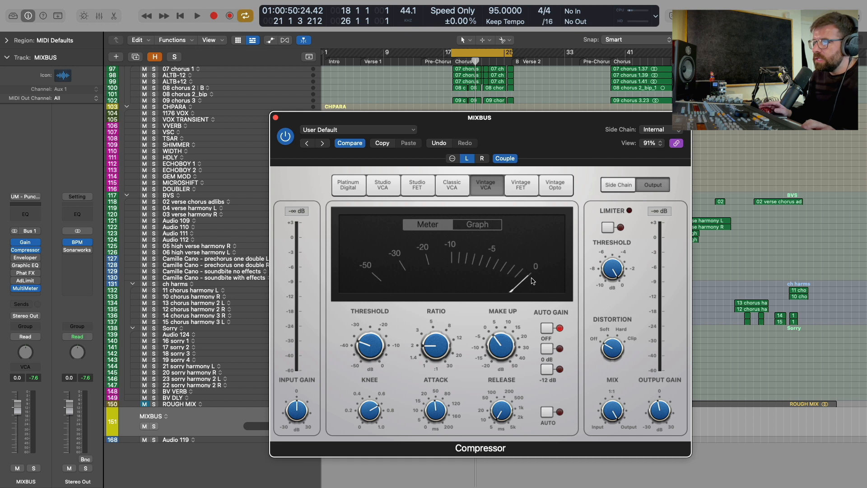
click(620, 185)
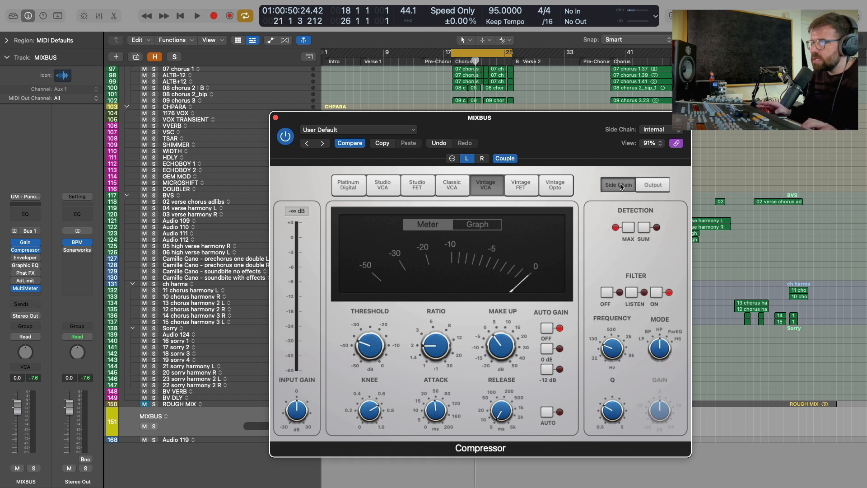
mouse_move(639, 342)
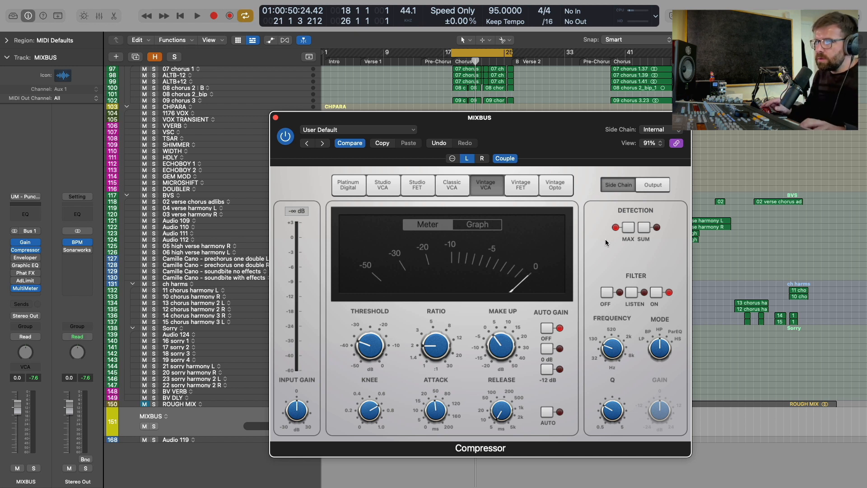
Close the Compressor and enable the Enveloper plug-in on MIXBUS.
key(super+w)
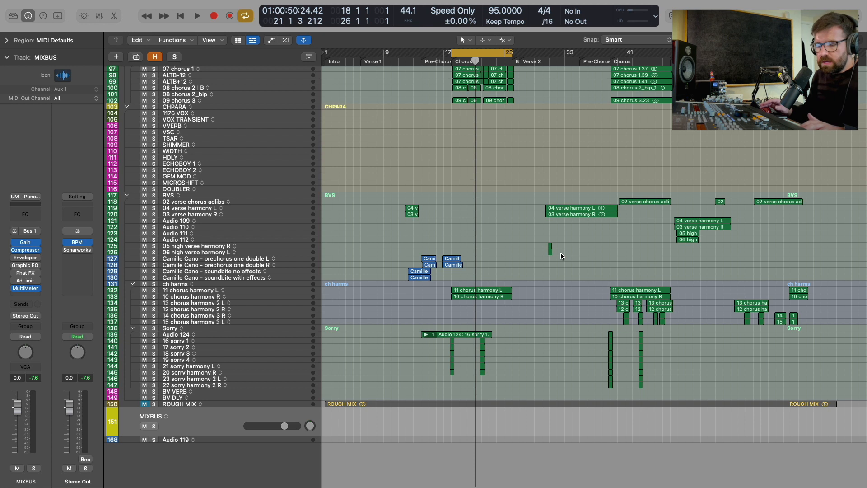
key(v)
click(288, 138)
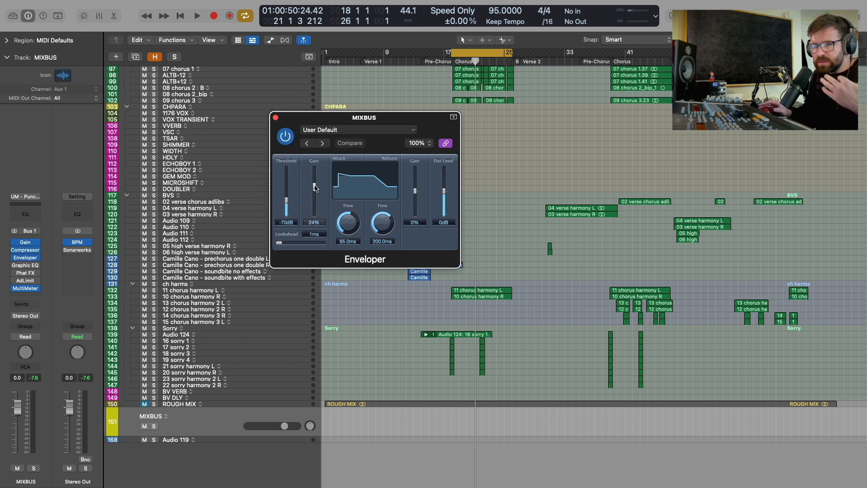
During playback, set the Enveloper's attack gain to 16% and compare the result against bypass.
drag(315, 188, 315, 186)
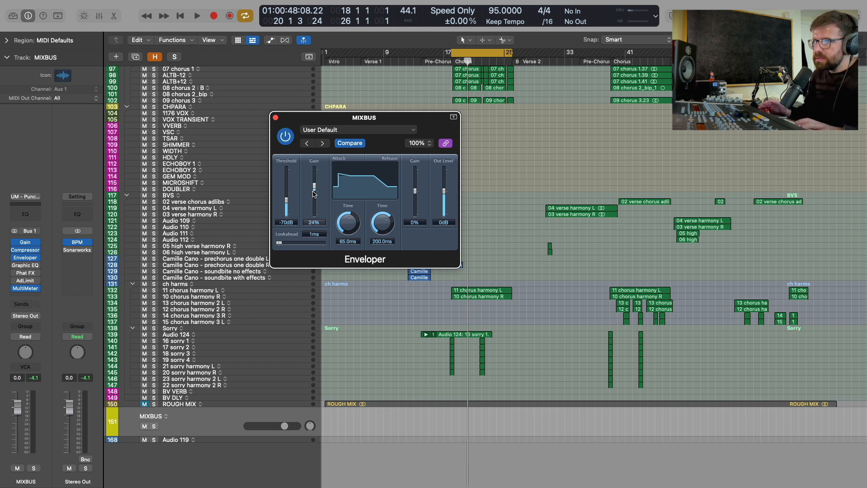
key(space)
drag(314, 193, 315, 181)
drag(314, 178, 315, 190)
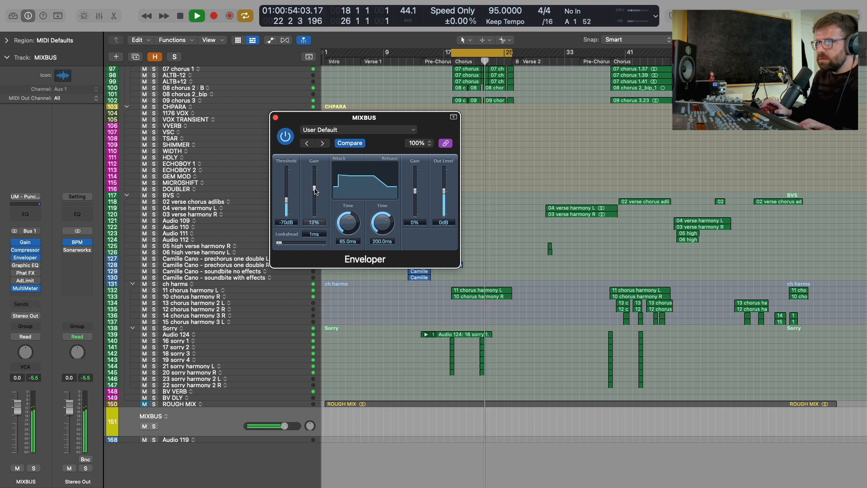
drag(314, 190, 315, 190)
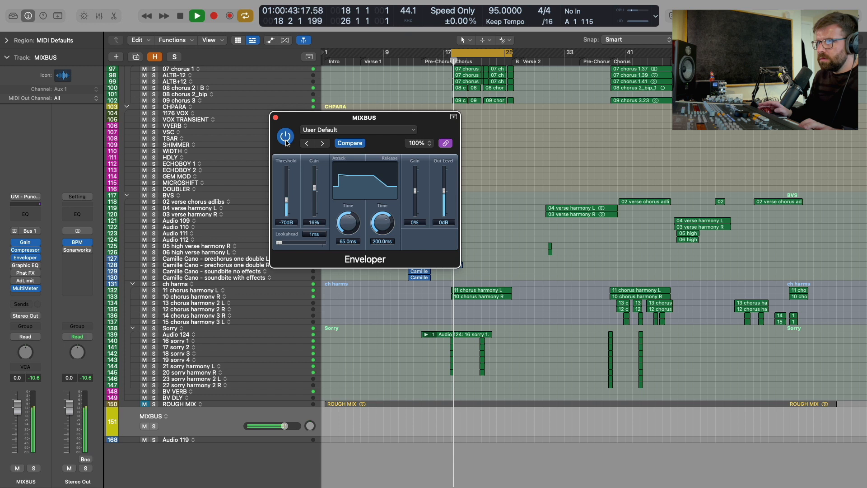
click(286, 140)
click(286, 141)
Set the Enveloper's attack time to 50 ms, comparing repeatedly against bypass, and stop playback.
drag(351, 227, 349, 229)
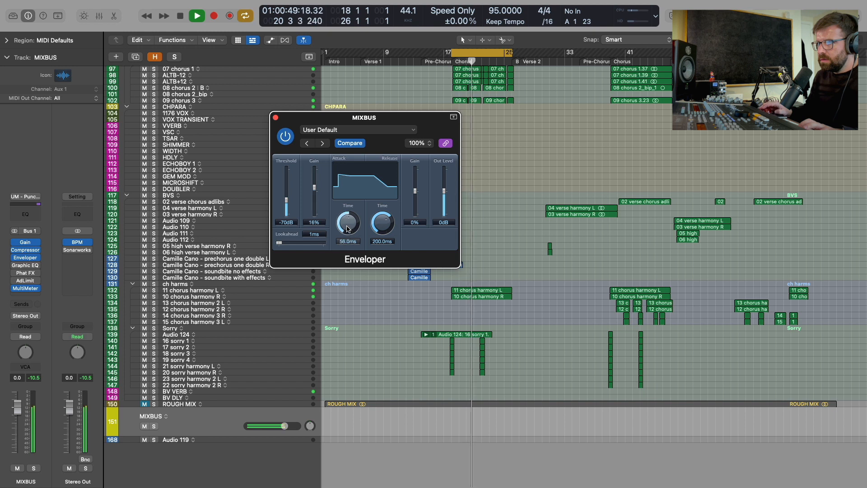
click(284, 138)
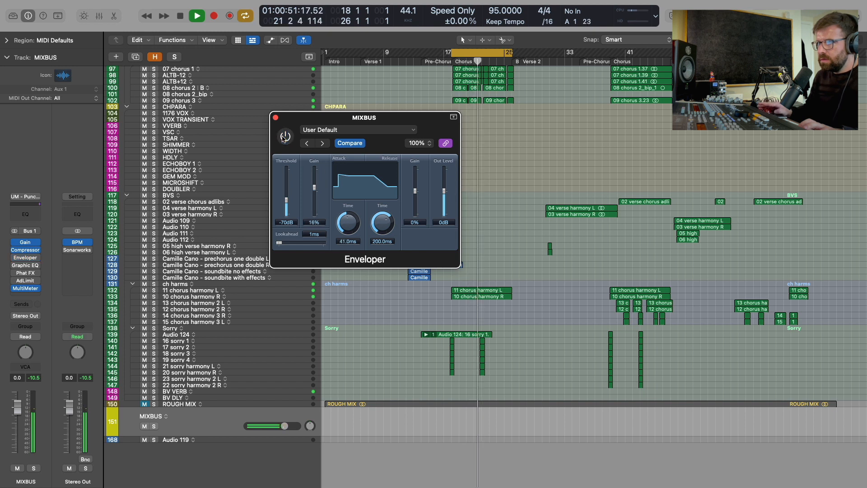
click(285, 137)
drag(357, 220, 356, 217)
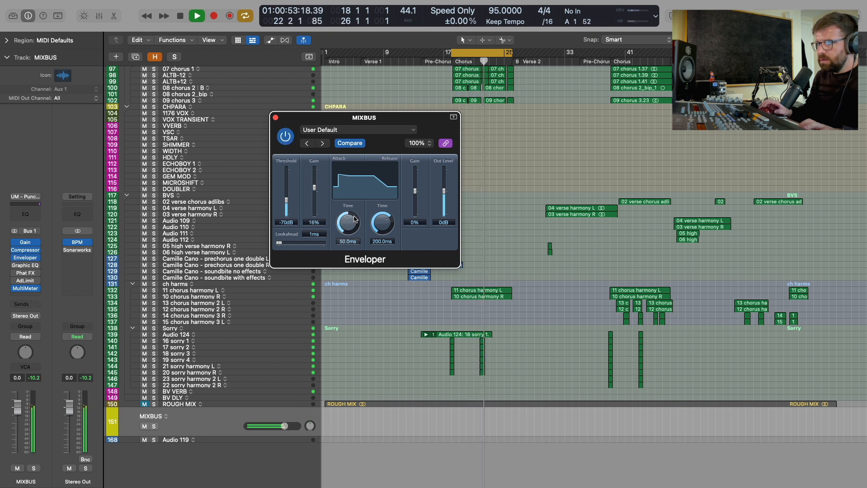
click(287, 140)
click(287, 140)
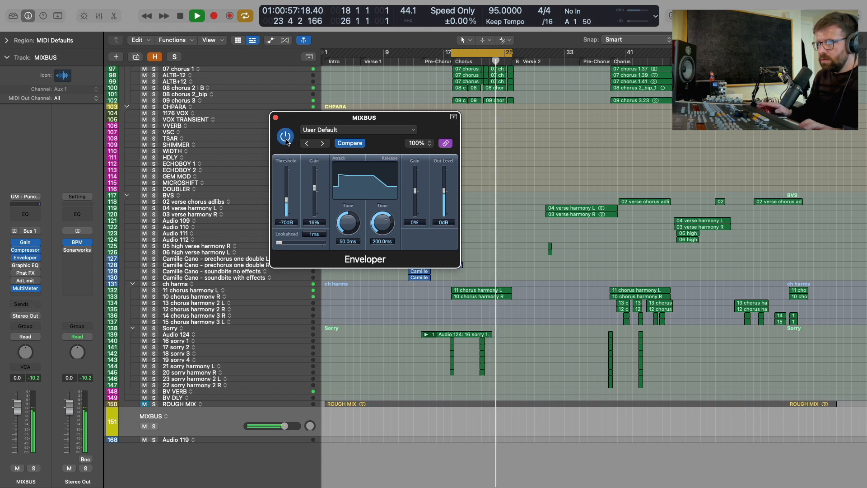
key(space)
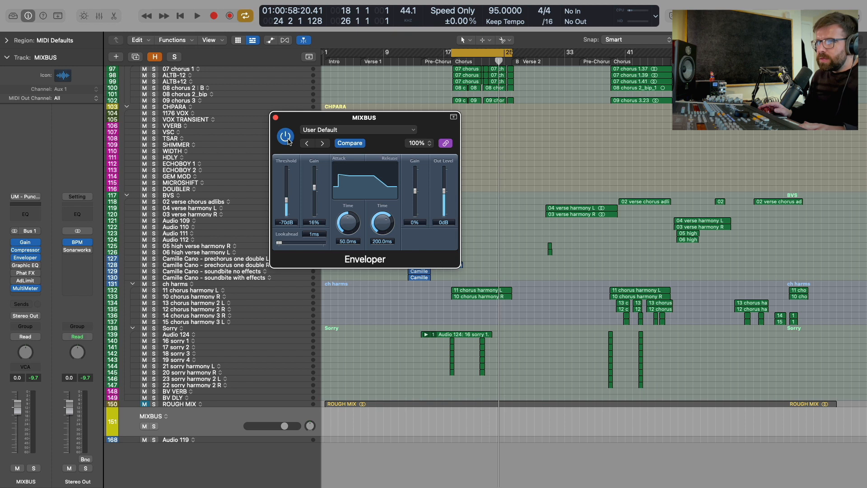
Enable the Vintage Graphic EQ on MIXBUS and replace it with the Vintage Tube EQ.
click(27, 267)
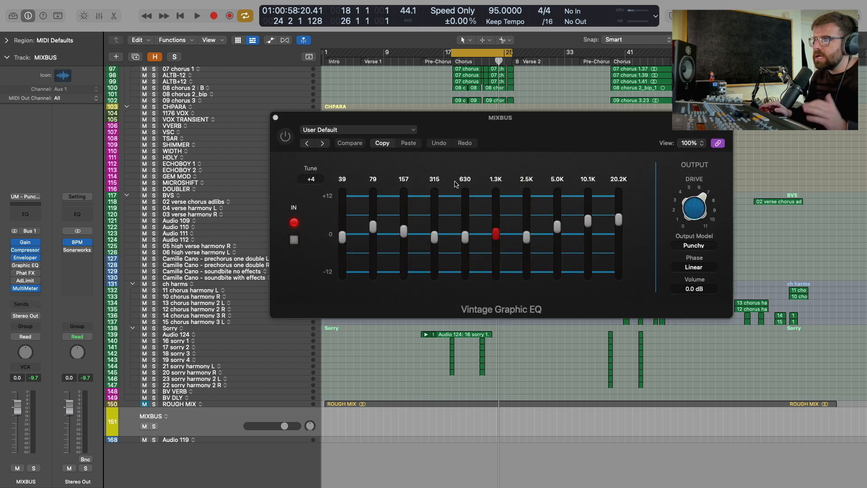
click(288, 143)
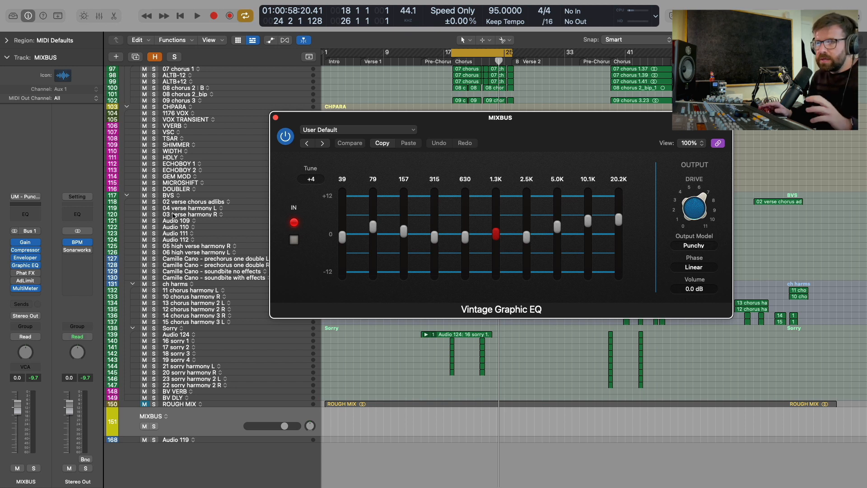
click(37, 267)
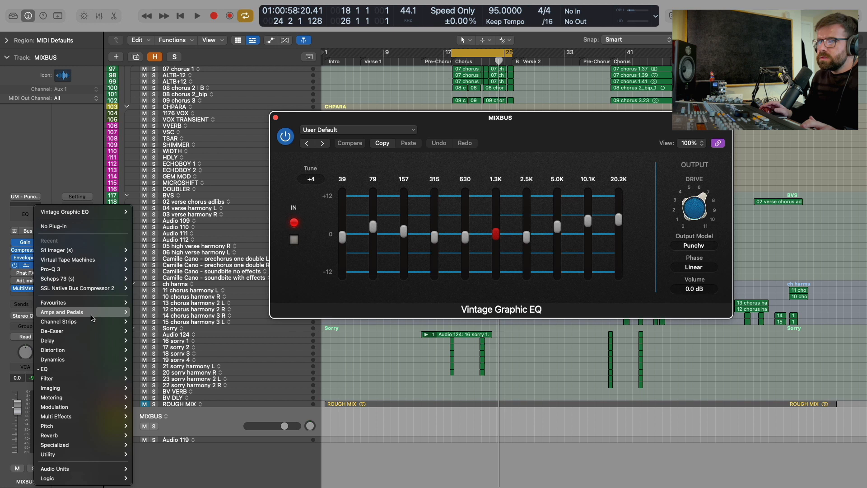
mouse_move(97, 368)
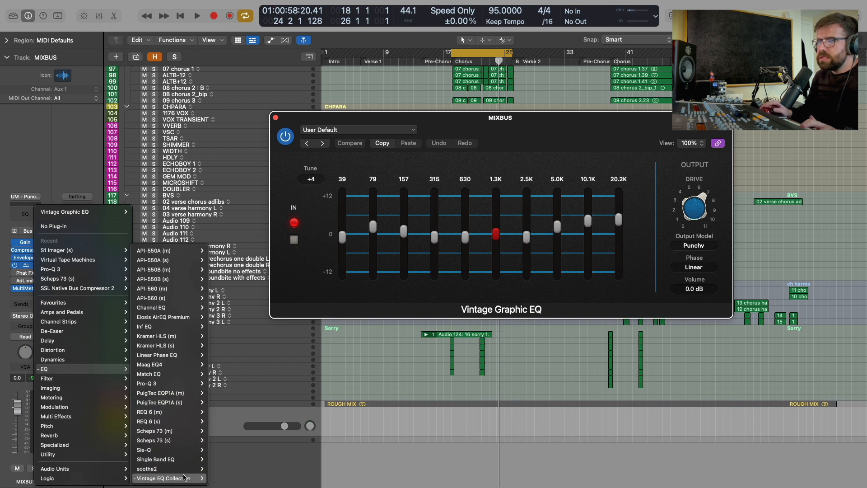
mouse_move(187, 478)
click(247, 481)
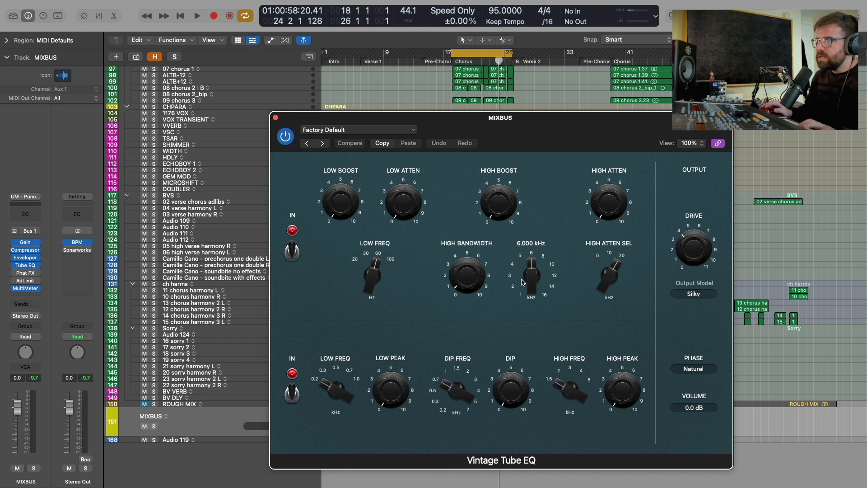
Set the Tube EQ's high frequency to 10 kHz, widen its bandwidth, raise high boost to about 7 during playback, and compare against bypass.
drag(531, 281, 532, 257)
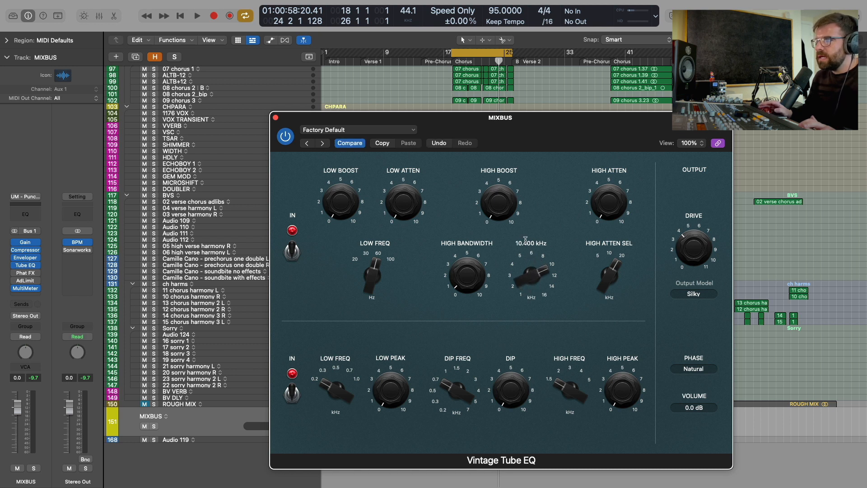
drag(469, 276, 467, 237)
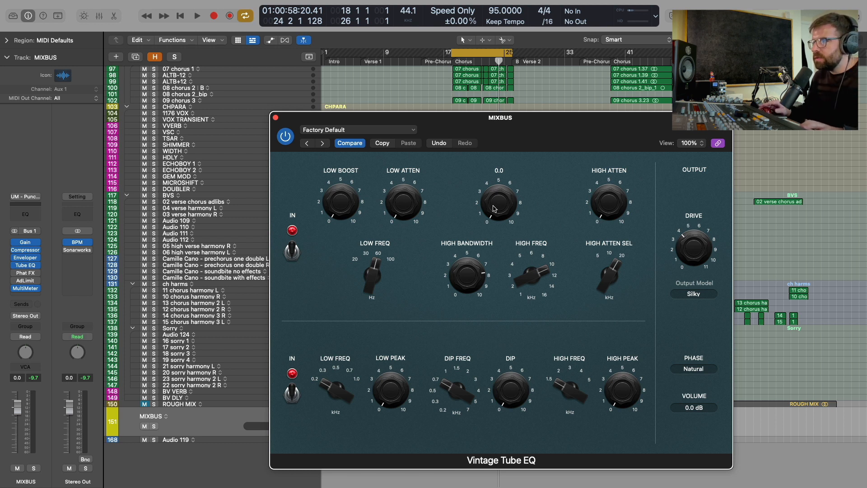
key(space)
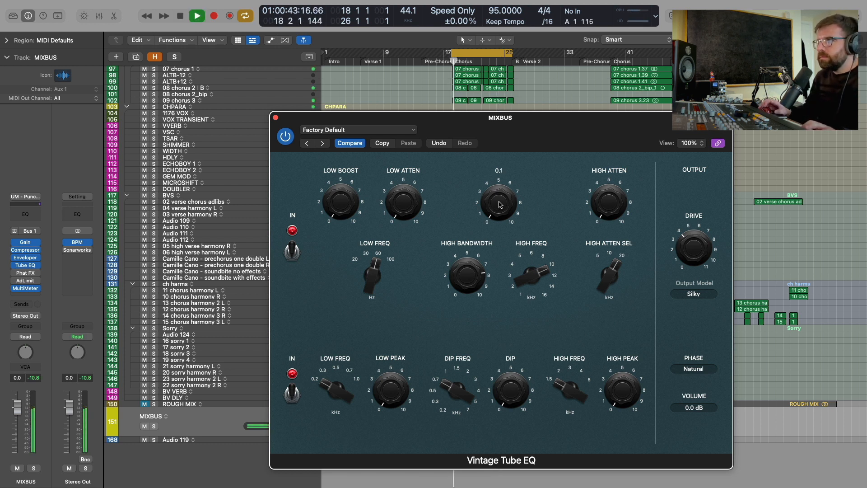
drag(500, 191, 494, 170)
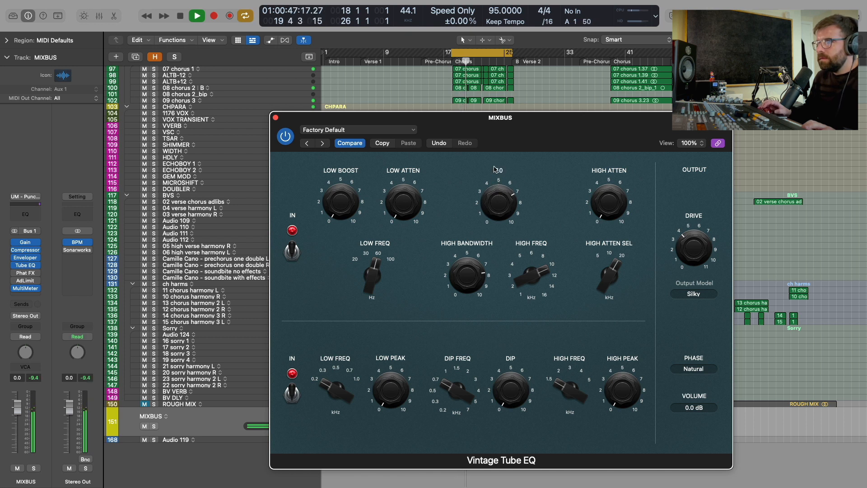
click(286, 138)
click(286, 138)
Refine the Tube EQ's high band to 8.4 kHz with slightly wider bandwidth and 6.4 boost, comparing with the upper section switched out.
drag(493, 201, 495, 226)
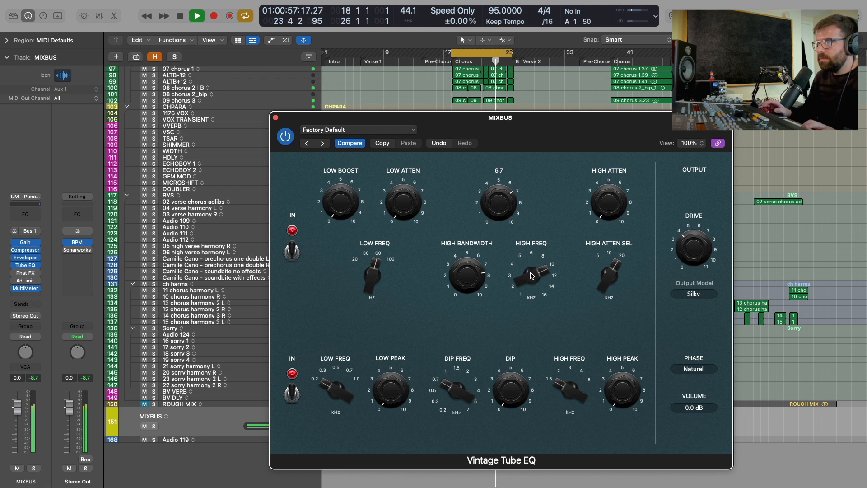
drag(531, 275, 531, 287)
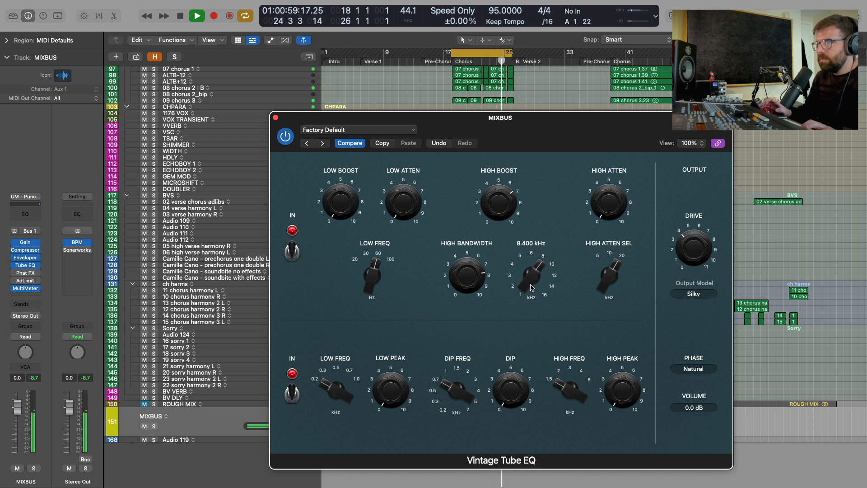
drag(482, 274, 481, 265)
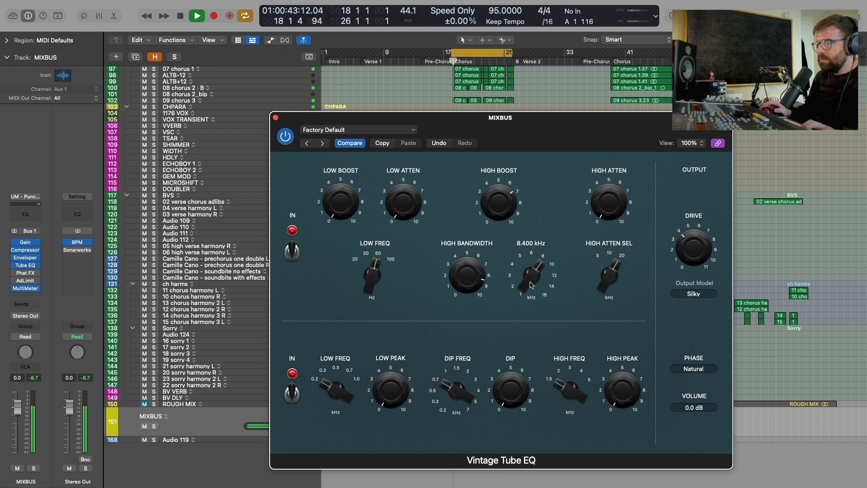
drag(530, 281, 531, 303)
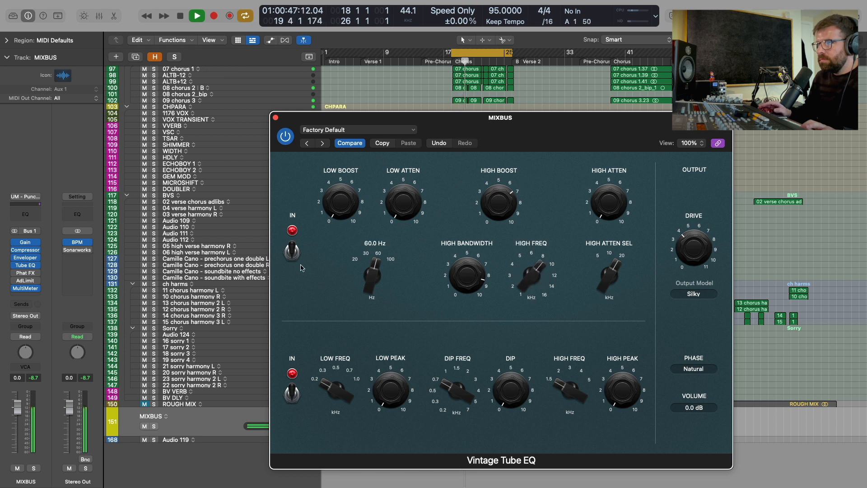
click(292, 252)
click(292, 252)
mouse_move(502, 208)
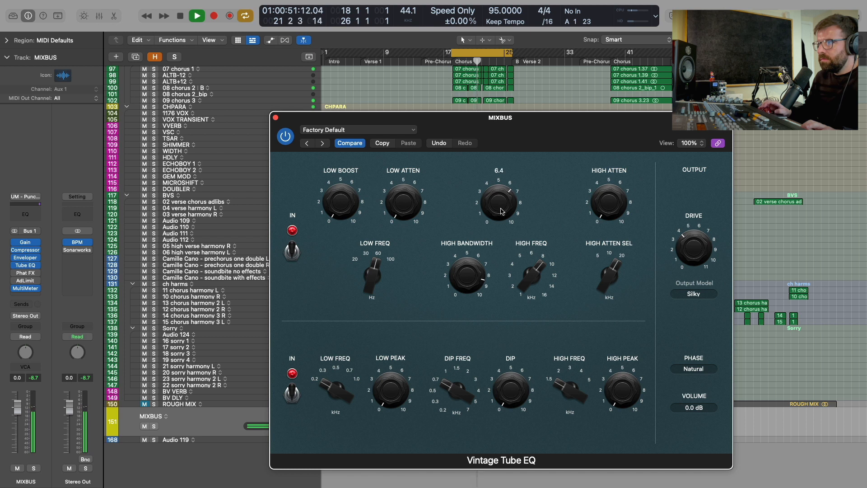
Raise the Tube EQ's low boost to about 2 and compare with the upper section switched out.
mouse_move(344, 207)
drag(344, 207, 341, 174)
mouse_move(343, 204)
mouse_down()
mouse_move(344, 196)
mouse_move(345, 229)
mouse_move(345, 212)
mouse_up()
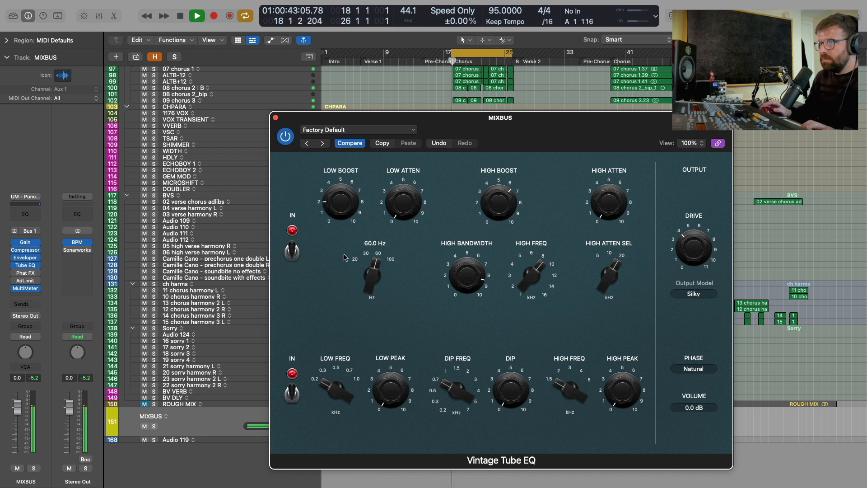
click(293, 253)
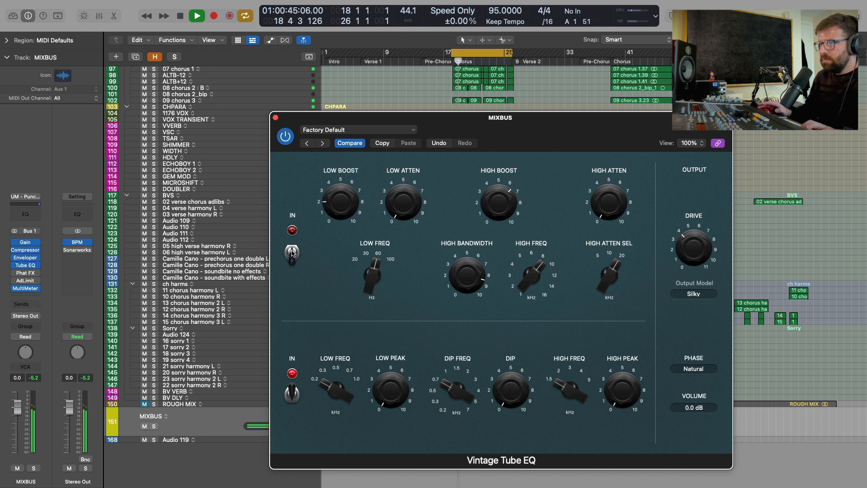
click(292, 254)
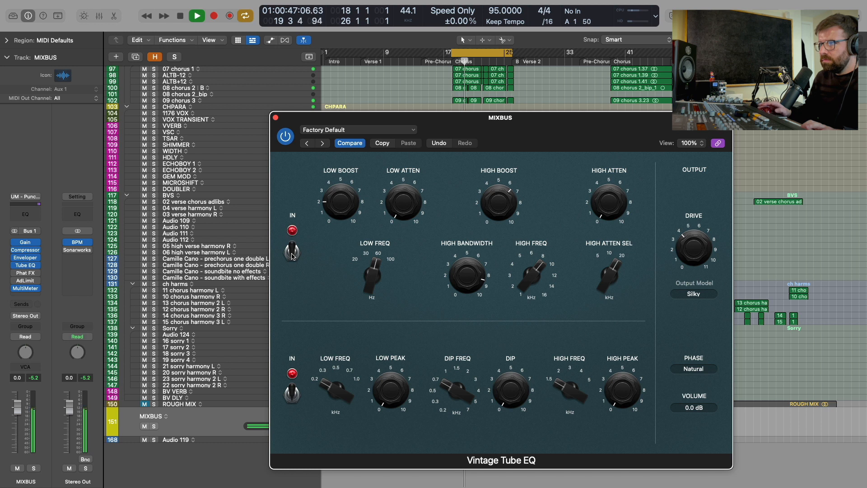
Switch off the Tube EQ's Low Peak, Dip and High Peak section, compare the plug-in against bypass, and stop playback.
click(292, 392)
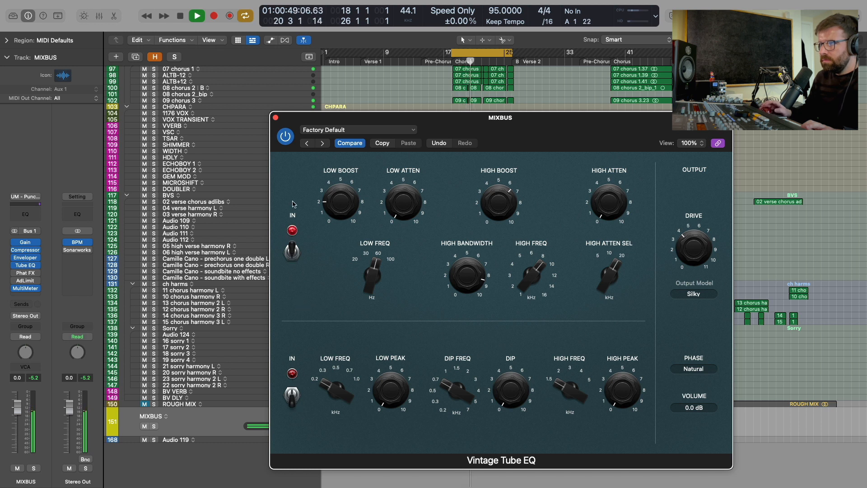
click(284, 138)
click(284, 141)
key(space)
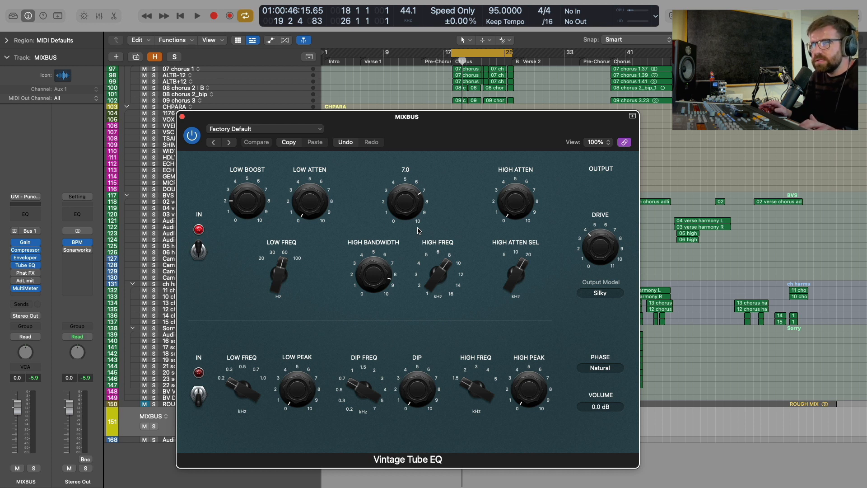
Insert a Linear Phase EQ directly after the Tube EQ on MIXBUS and set its processing to Side Only.
click(36, 265)
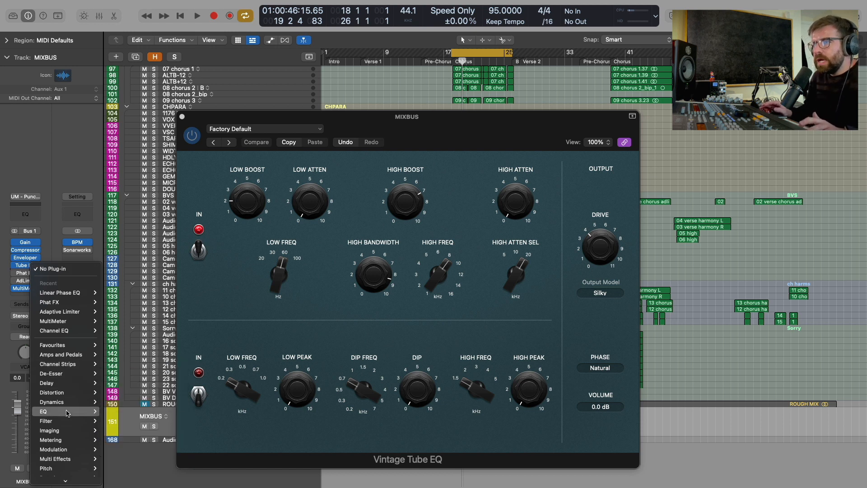
mouse_move(68, 412)
mouse_move(135, 355)
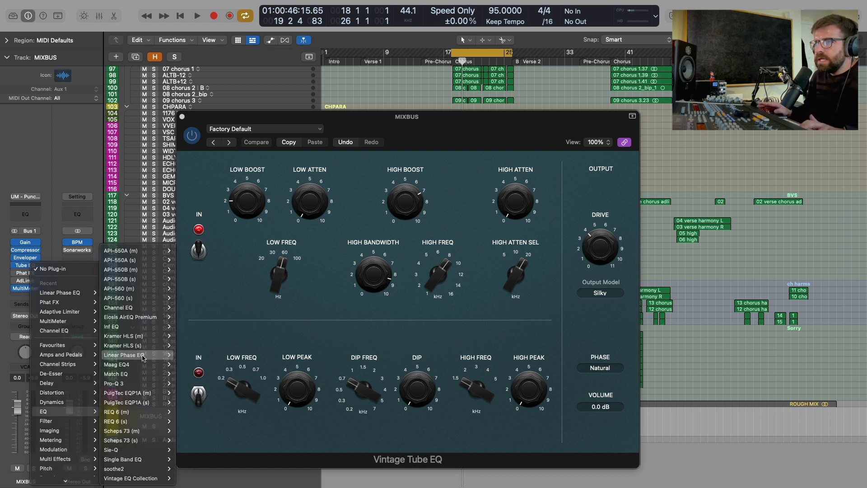
click(190, 357)
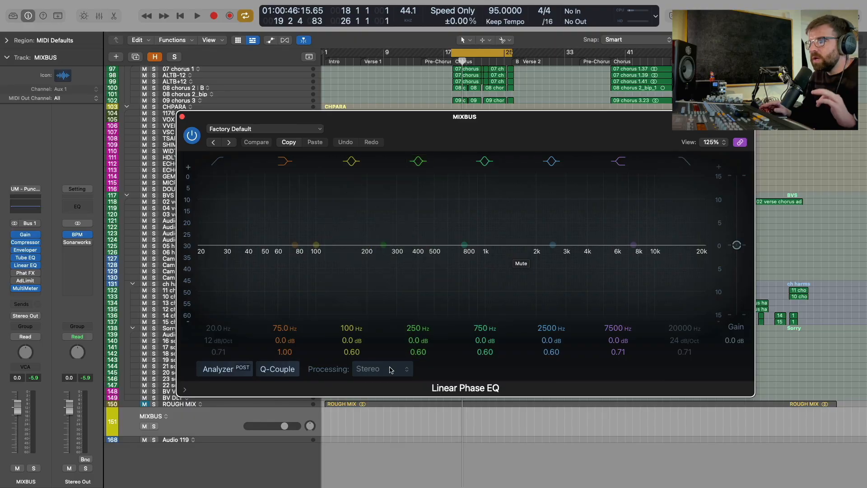
click(389, 371)
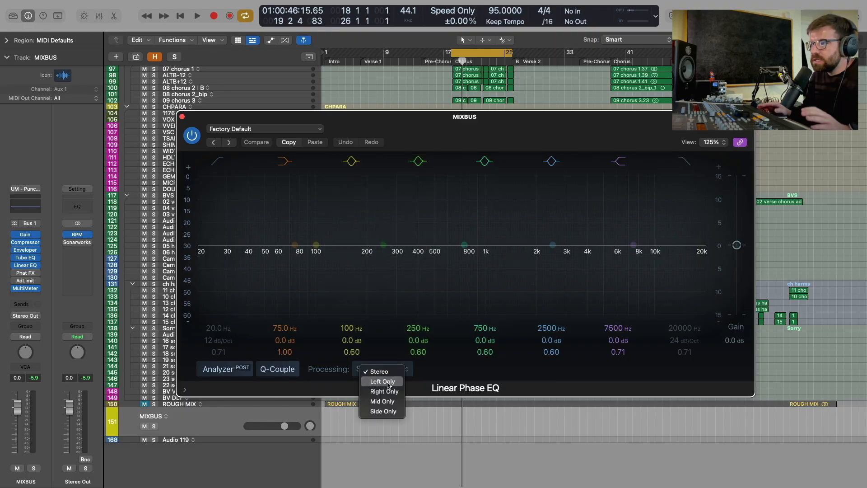
click(387, 411)
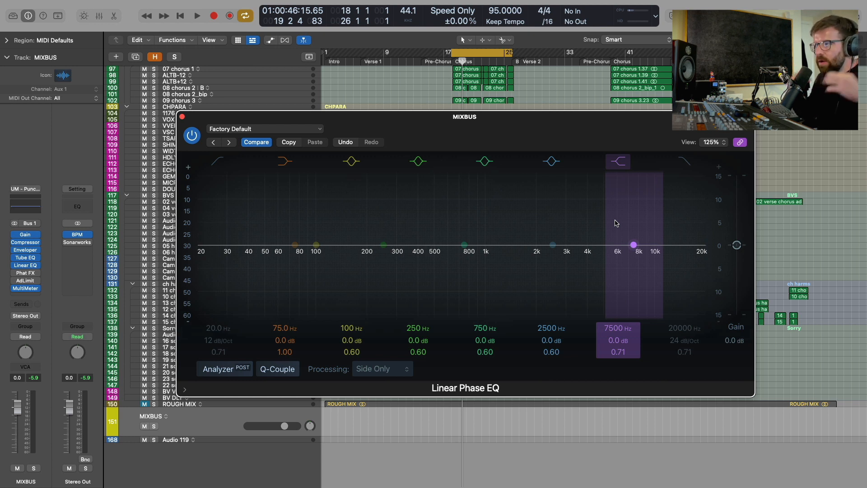
Enable the Linear Phase EQ's low cut at 96 Hz and boost the high shelf by 3.9 dB at 5350 Hz.
click(218, 161)
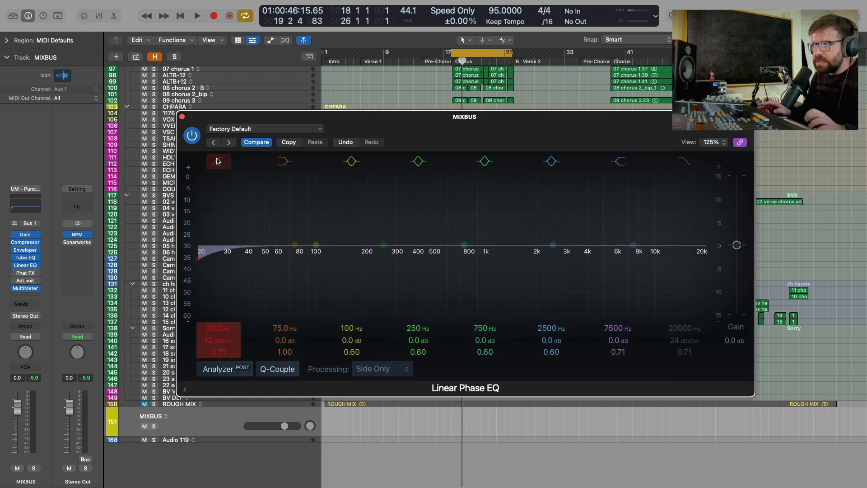
drag(219, 265, 337, 268)
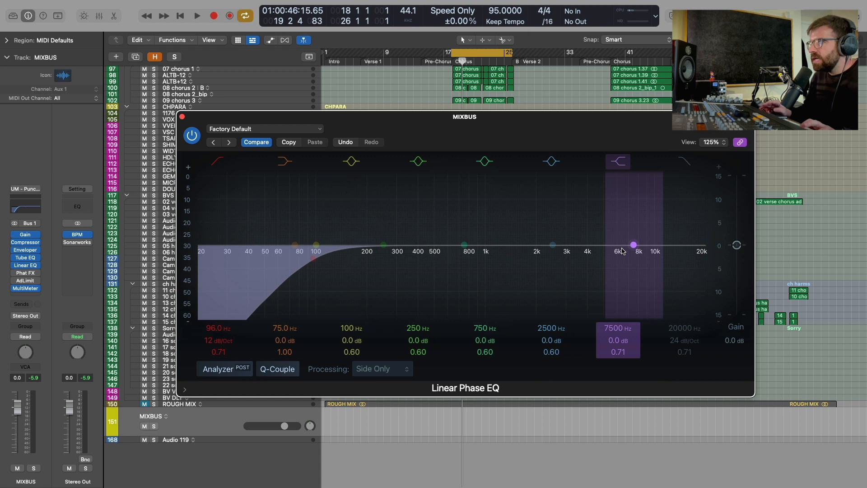
drag(622, 251, 598, 227)
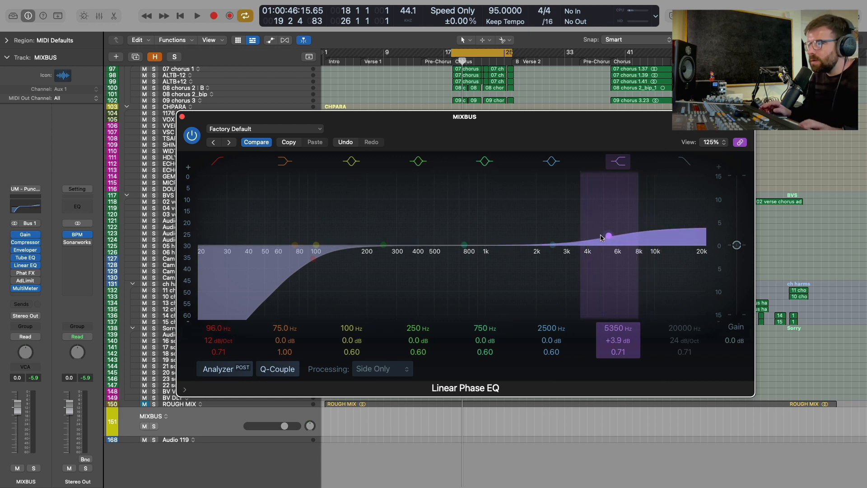
During playback, boost the Linear Phase EQ's high shelf to +11.3 dB at 3720 Hz and its upper peak band to +4.5 dB at 2420 Hz, comparing with bypass.
key(space)
drag(606, 238, 577, 185)
drag(550, 249, 595, 226)
click(593, 220)
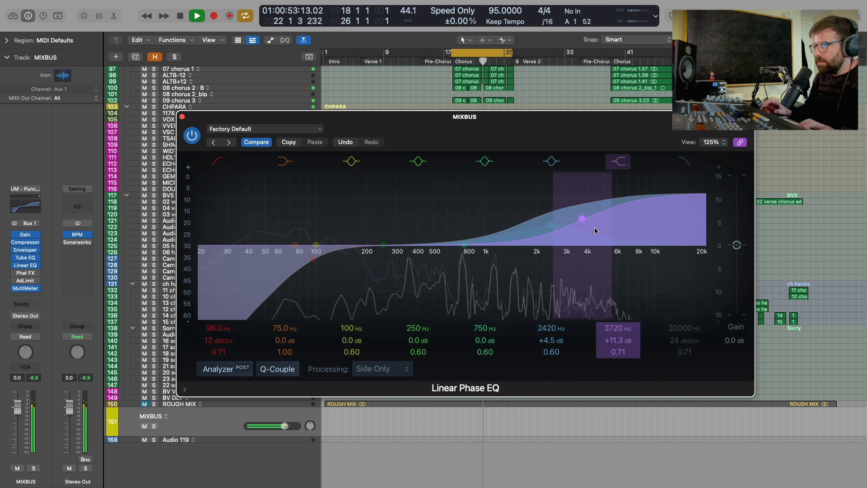
click(546, 231)
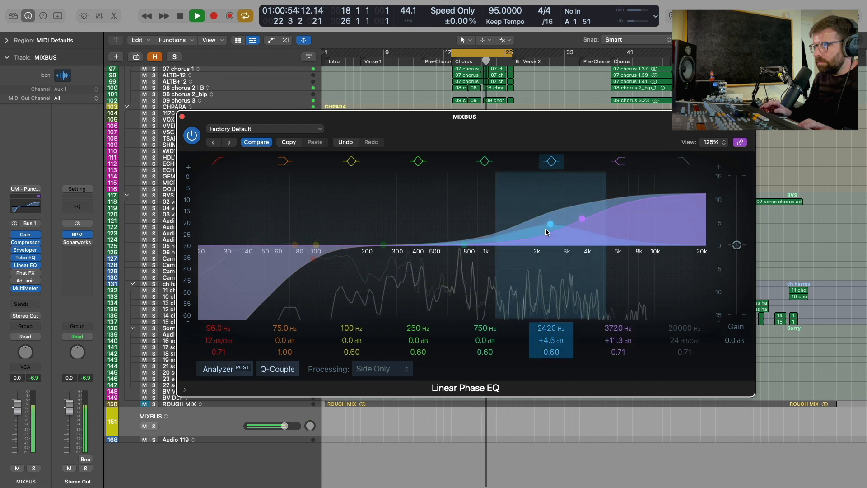
click(191, 135)
click(192, 135)
Refine the Linear Phase EQ to a +9.5 dB shelf at 3760 Hz, +3.6 dB peak at 2440 Hz and 81.5 Hz low cut, comparing with bypass.
drag(580, 220, 541, 233)
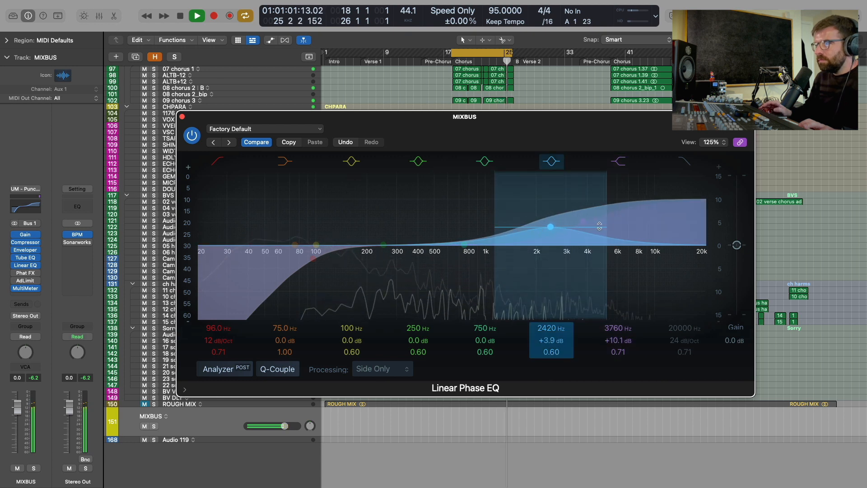
drag(616, 208, 616, 210)
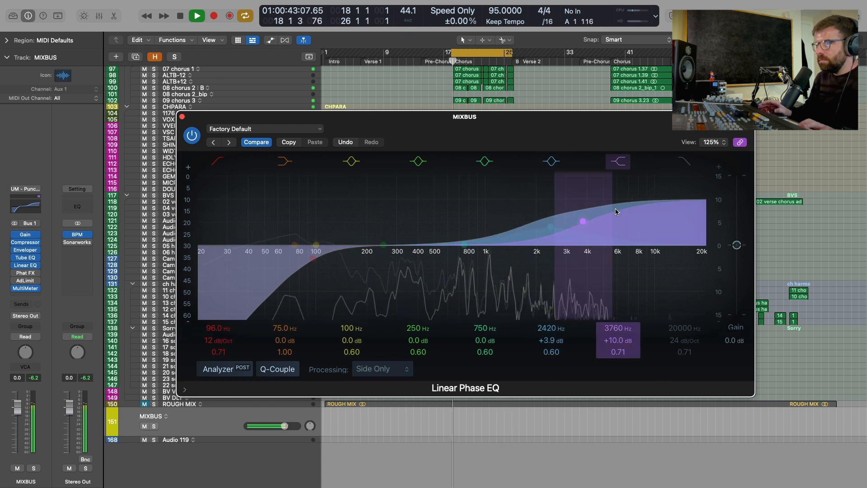
mouse_move(317, 253)
mouse_down()
mouse_move(311, 273)
mouse_move(297, 258)
mouse_up()
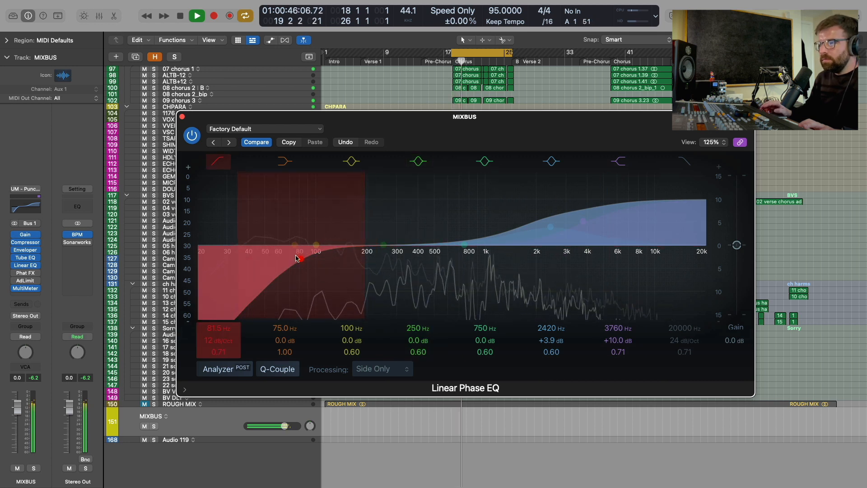
click(193, 136)
click(192, 135)
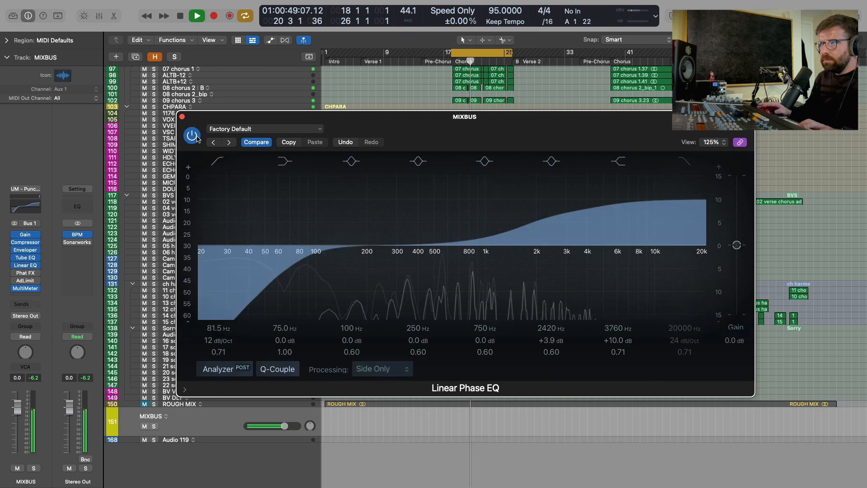
drag(594, 225, 545, 232)
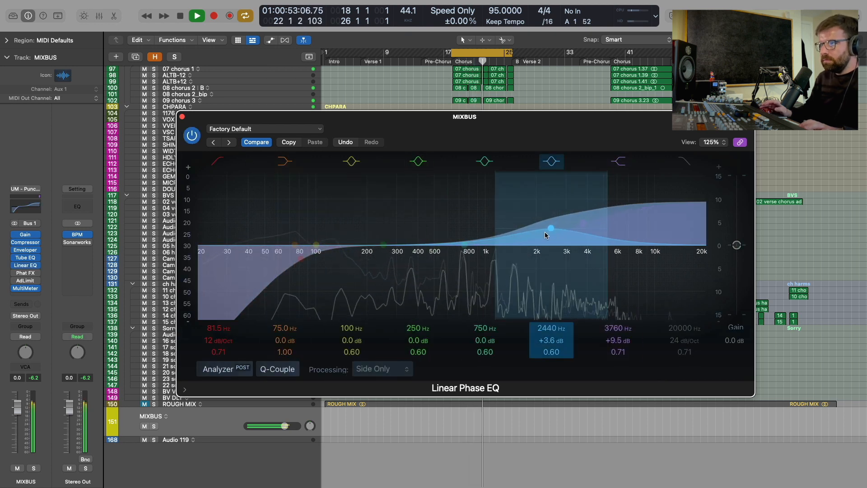
key(space)
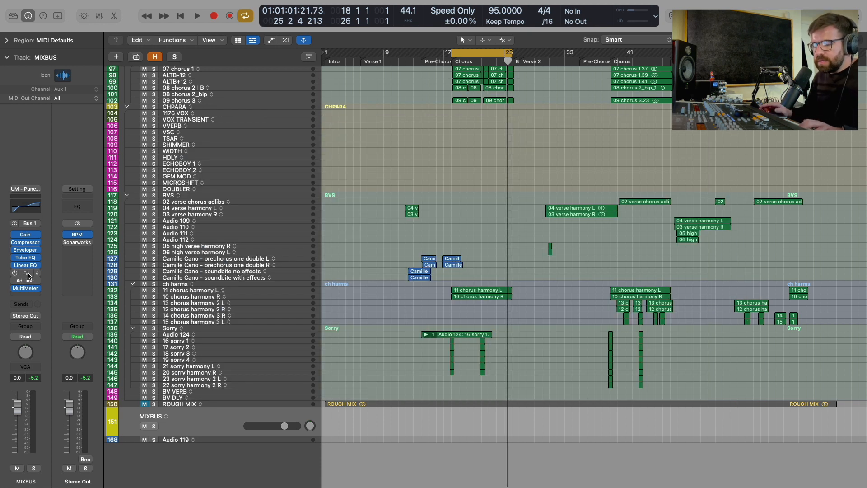
Open Phat FX on MIXBUS, switch it on, change its Vari Drive distortion to Soft Saturation and turn off the Bass Enhancer.
click(26, 273)
click(285, 136)
mouse_move(473, 265)
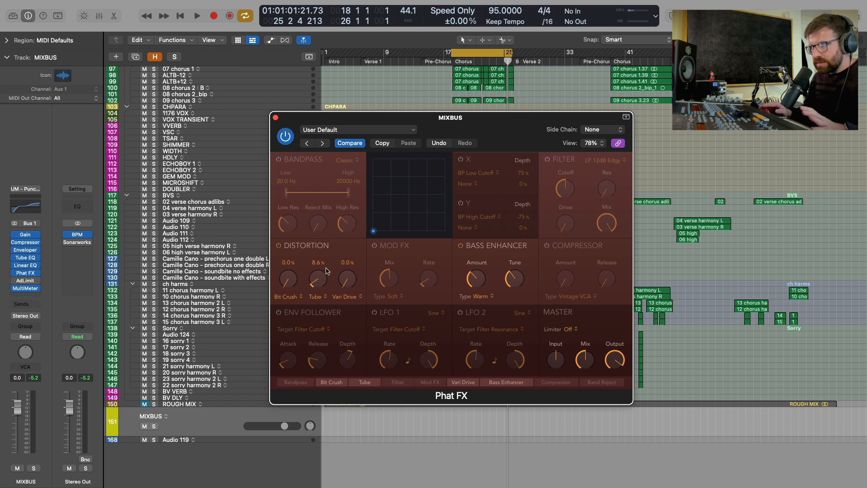
click(315, 296)
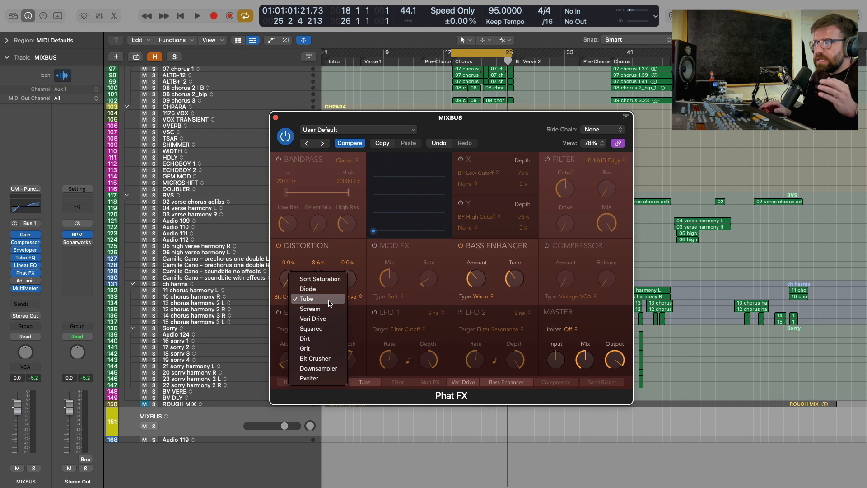
click(330, 303)
click(350, 296)
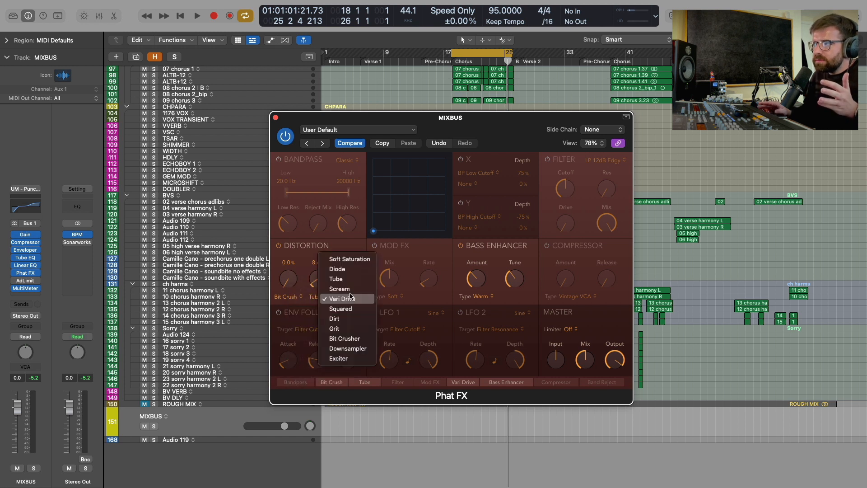
click(349, 264)
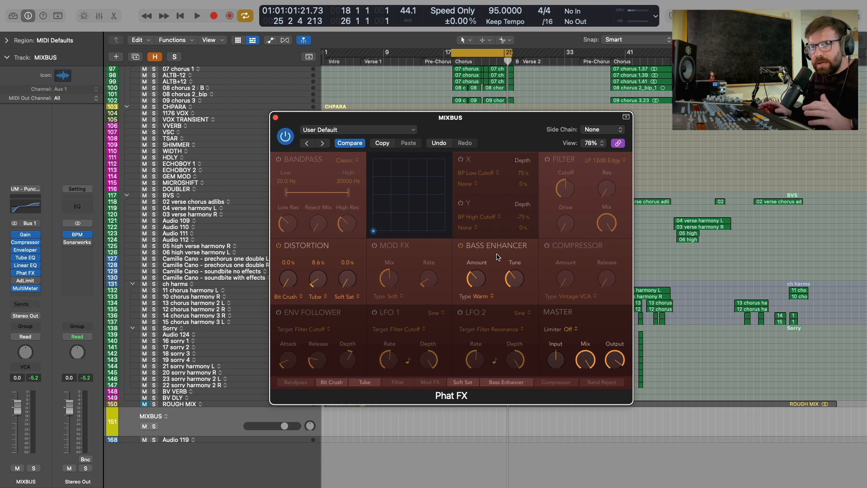
click(462, 246)
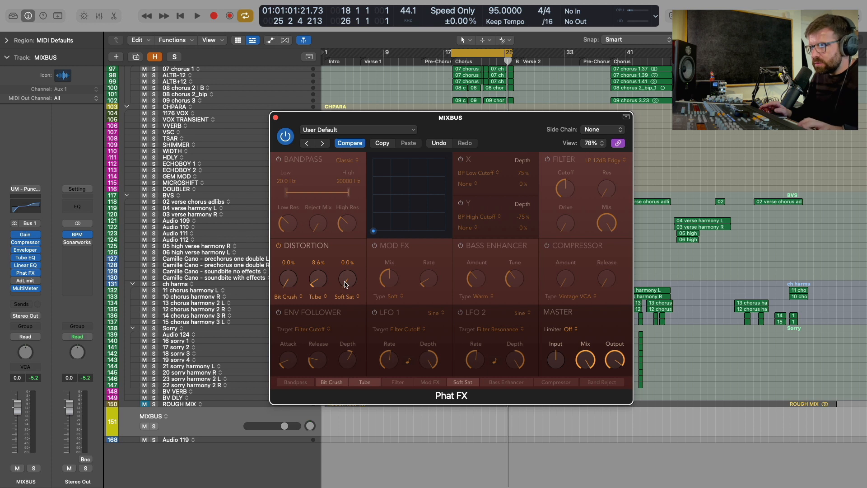
During playback, set Phat FX's Tube distortion to 7.3% and Soft Saturation to 11.2%, comparing with the Distortion section off.
key(space)
drag(345, 284, 321, 281)
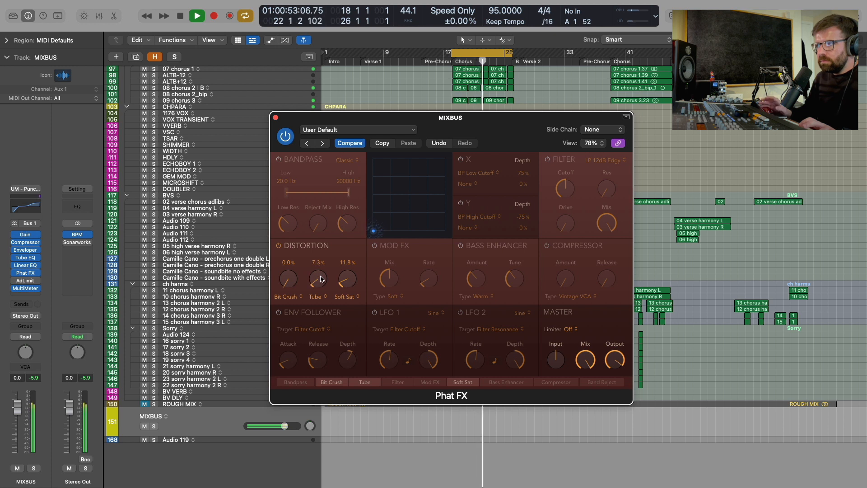
click(279, 246)
click(279, 246)
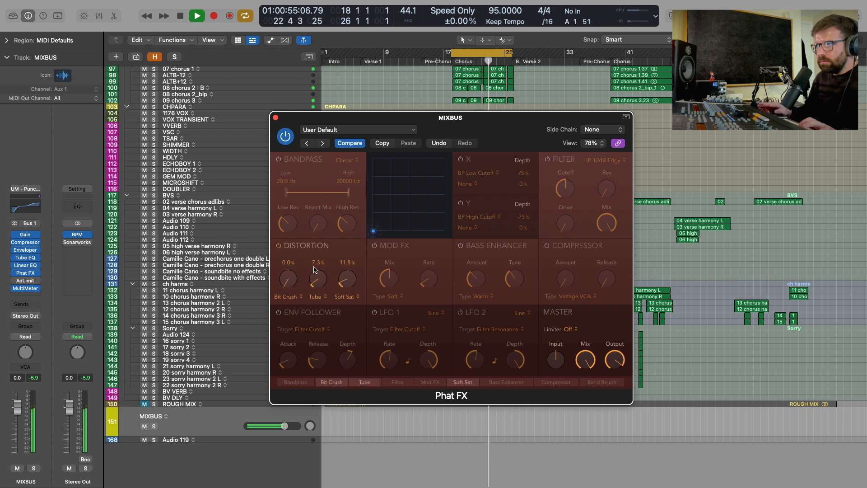
drag(352, 282, 353, 282)
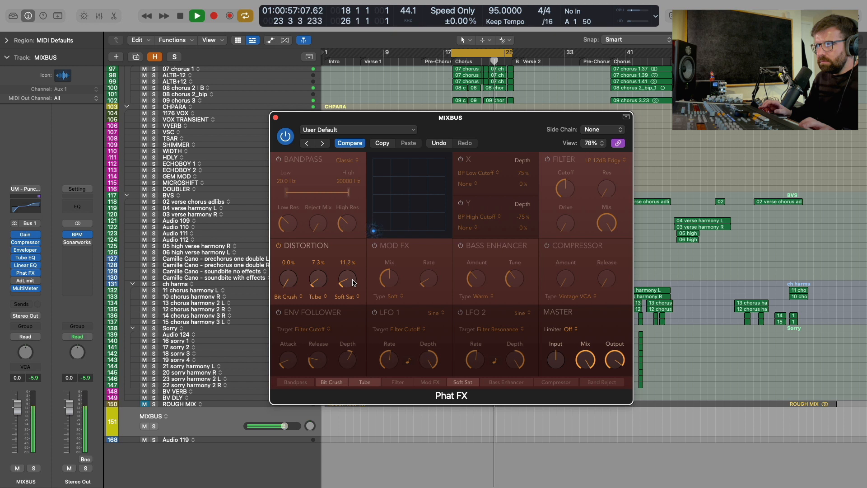
Lower Phat FX's master Mix to about halfway and raise Soft Saturation to 18.9%, comparing with the Distortion section off.
drag(594, 367, 589, 429)
drag(586, 365, 585, 371)
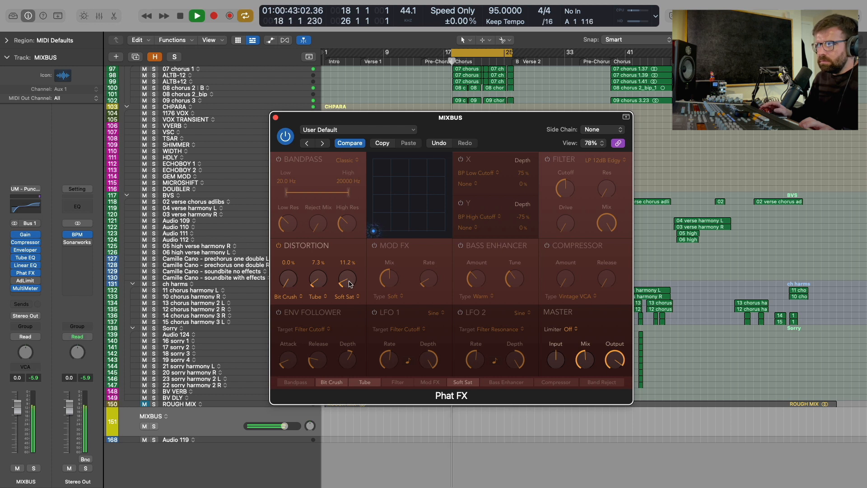
drag(349, 284, 349, 279)
click(279, 247)
click(278, 247)
mouse_move(346, 280)
mouse_down()
mouse_move(335, 264)
mouse_move(336, 277)
mouse_up()
Replace the Bit Crusher with Exciter at 9.3%, set Soft Saturation to 10.3%, compare with the Distortion section off, and stop playback.
click(287, 296)
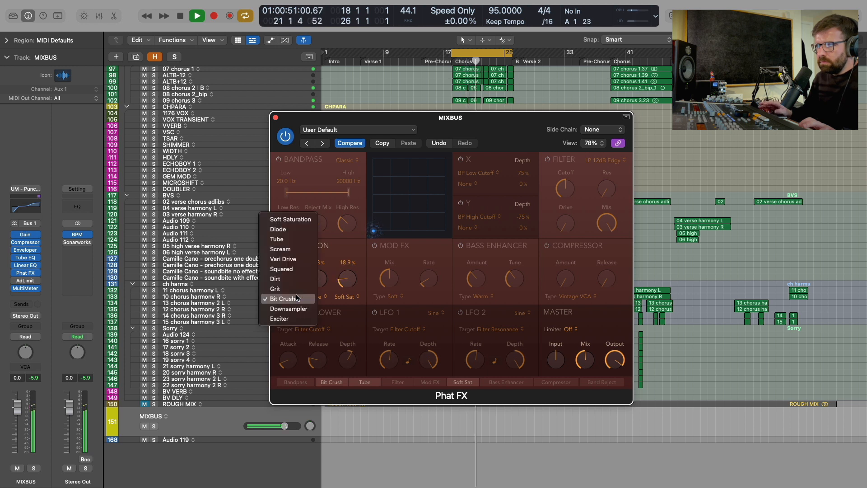
click(291, 321)
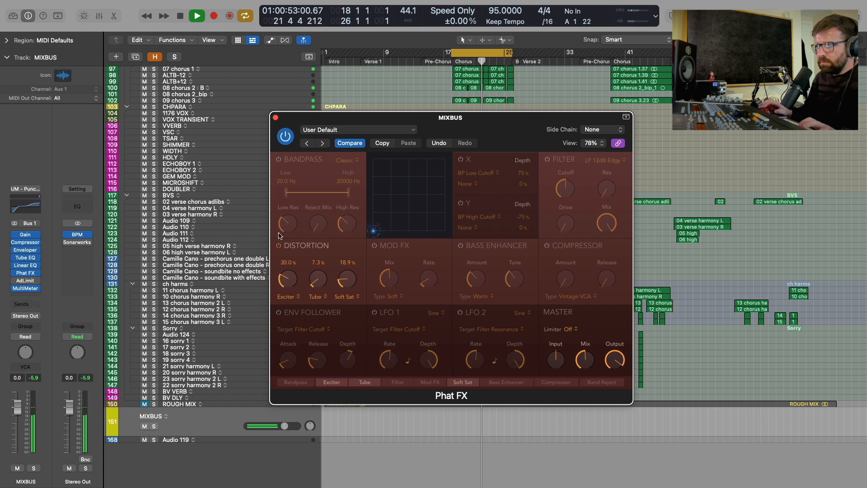
drag(276, 208, 277, 263)
drag(342, 276, 344, 289)
drag(290, 282, 349, 282)
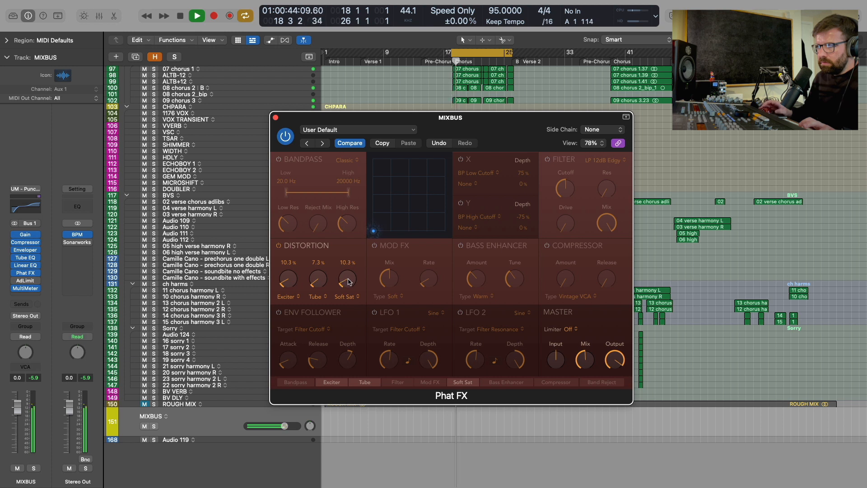
click(278, 246)
click(279, 245)
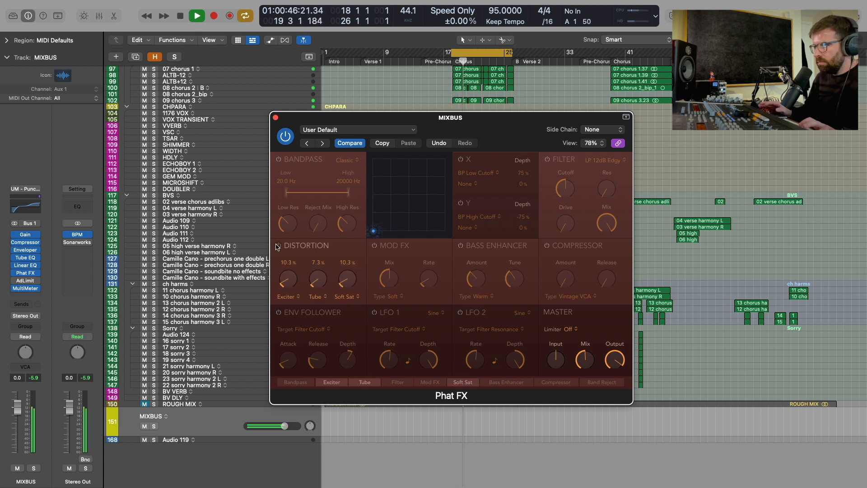
drag(294, 284, 296, 284)
key(space)
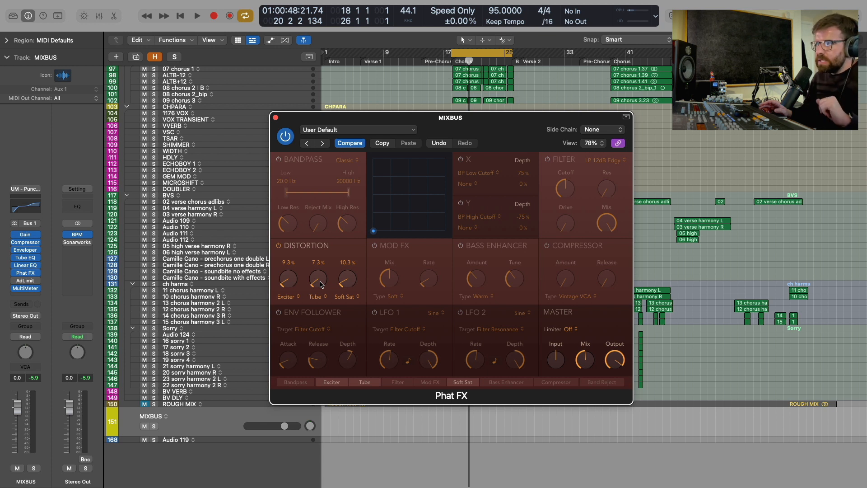
Resume playback, switch on the Bass Enhancer, tune it to 59 Hz, adjust its amount, and compare it on and off.
key(space)
click(460, 246)
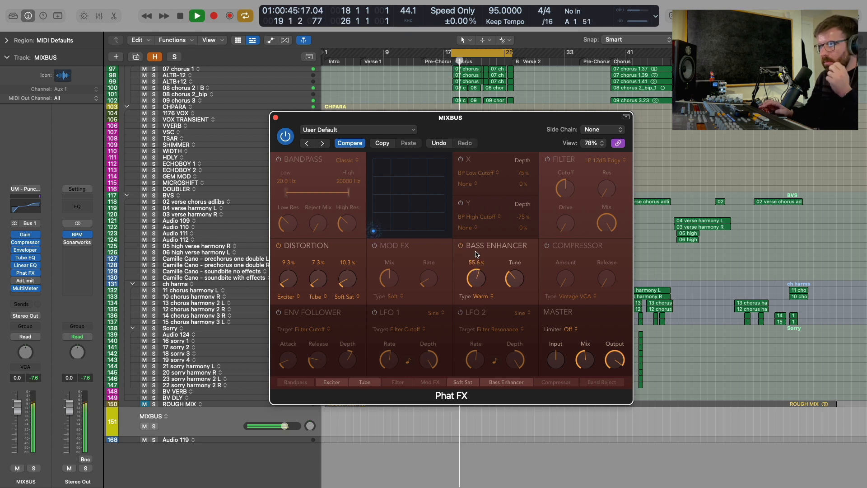
drag(518, 279, 520, 294)
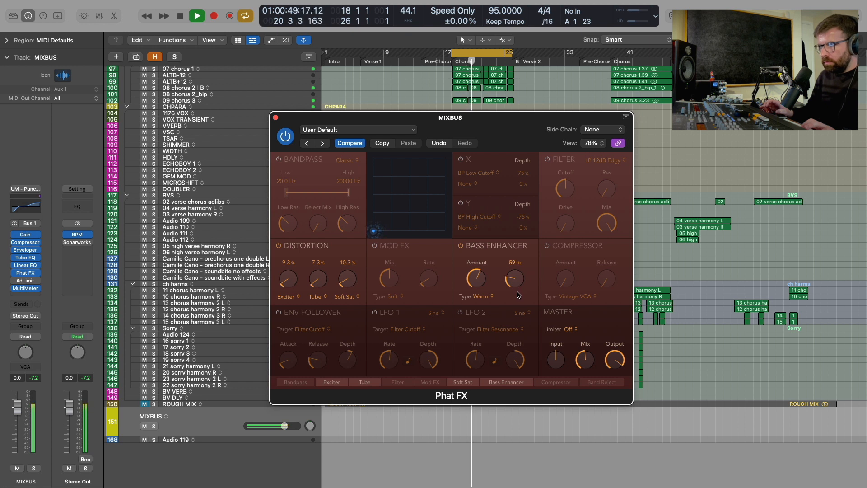
drag(481, 283, 481, 295)
click(461, 246)
click(461, 246)
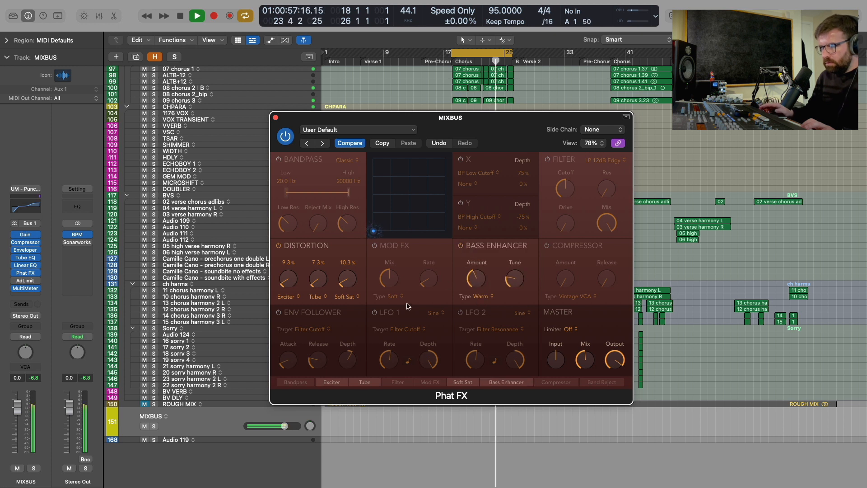
Raise Phat FX's Exciter to 40.6% and Soft Saturation to 14.9%, adjust the Bass Enhancer amount, and lower the master Mix.
drag(290, 286, 286, 242)
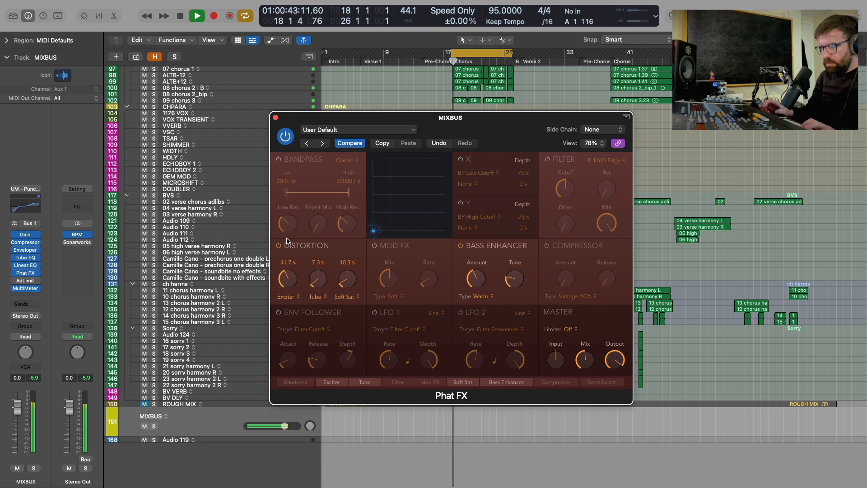
drag(479, 280, 480, 270)
drag(355, 271, 355, 269)
drag(585, 360, 583, 380)
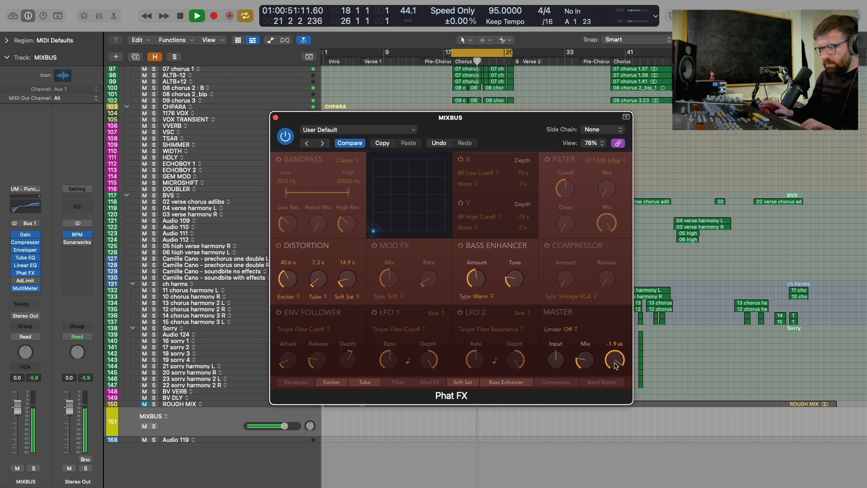
Set Phat FX's master Mix to 30.9% while repeatedly comparing the plug-in against bypass.
click(287, 141)
click(286, 137)
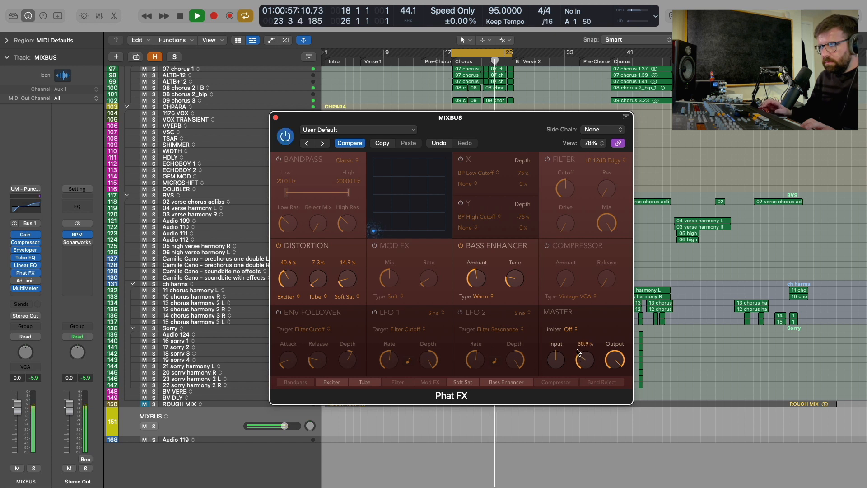
click(285, 137)
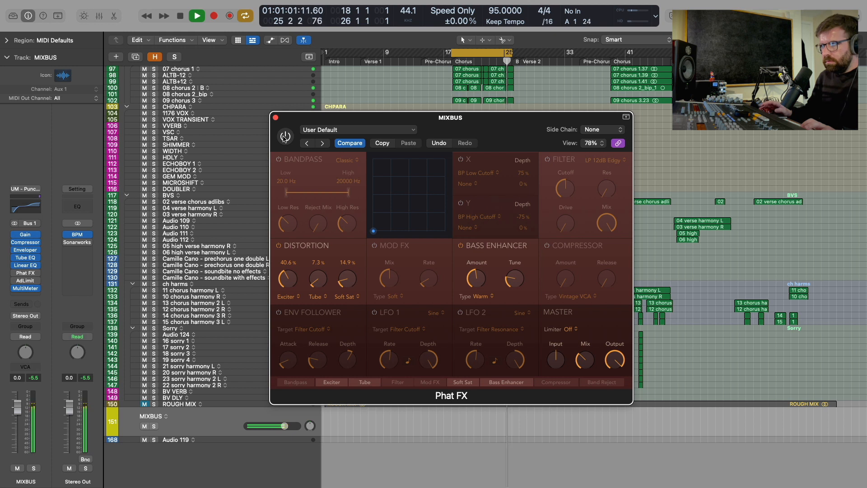
click(284, 137)
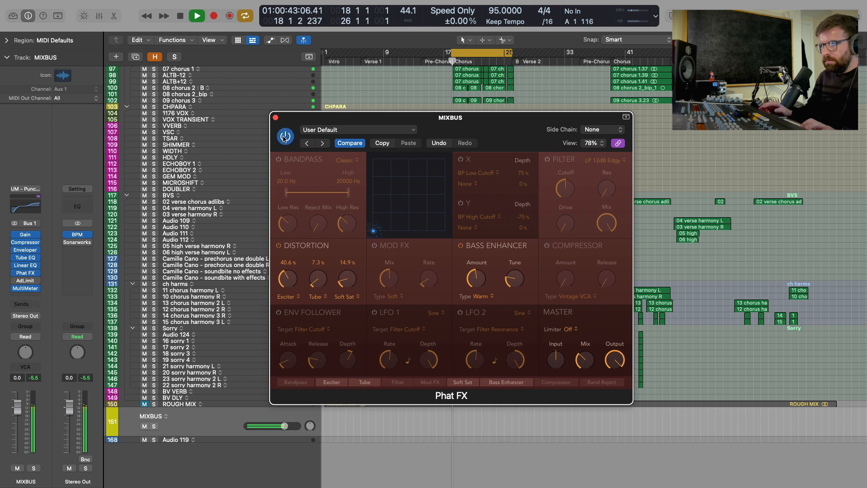
click(284, 137)
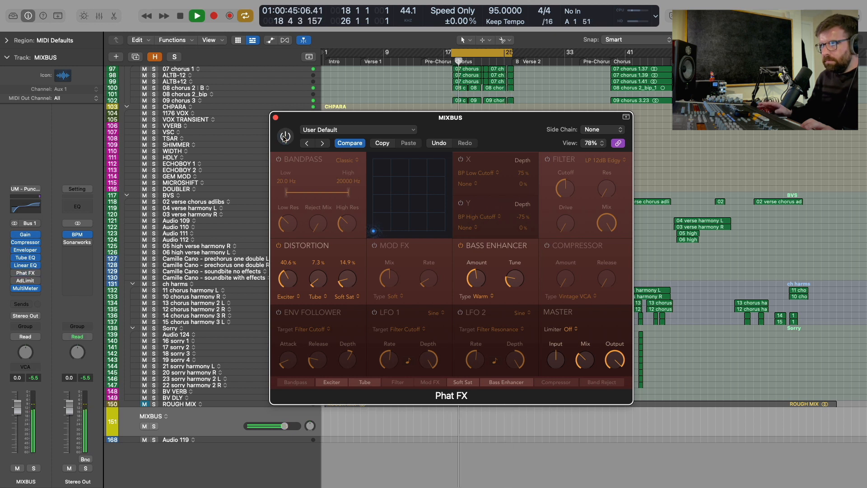
click(285, 138)
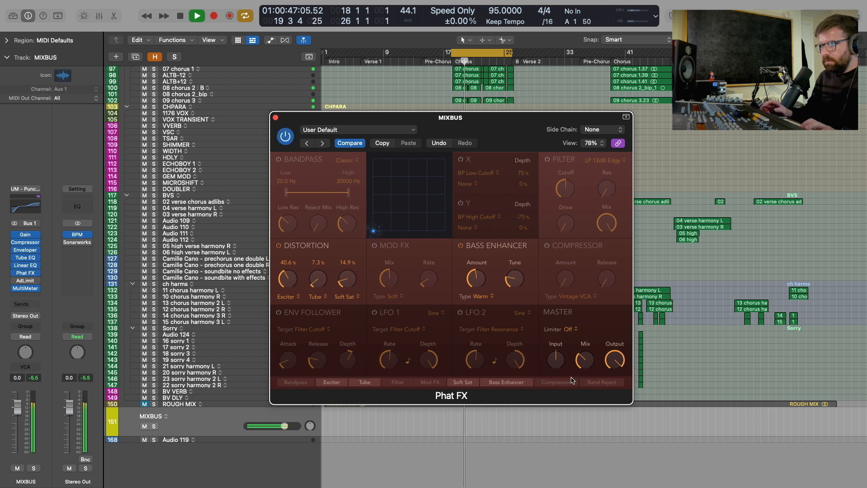
Reduce the Exciter to 38.3% and Soft Saturation to 11.6%, raise the Bass Enhancer amount slightly, and compare Phat FX against bypass.
drag(290, 288, 290, 288)
drag(474, 279, 473, 270)
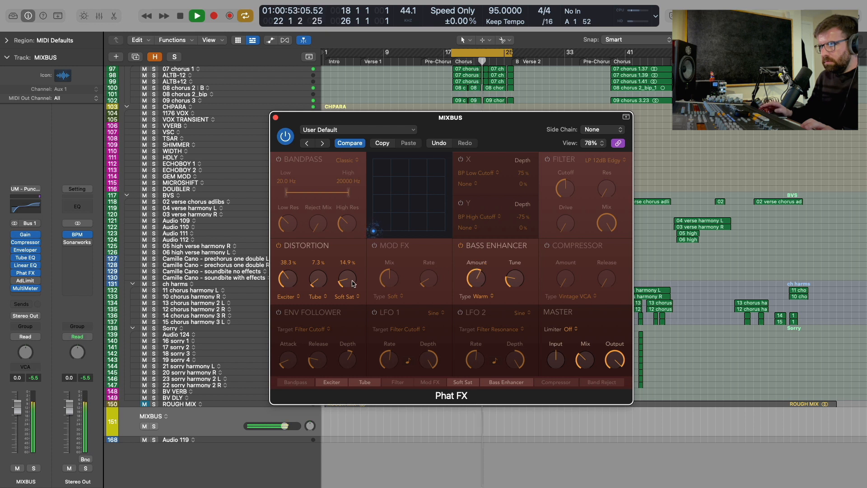
drag(349, 288, 350, 289)
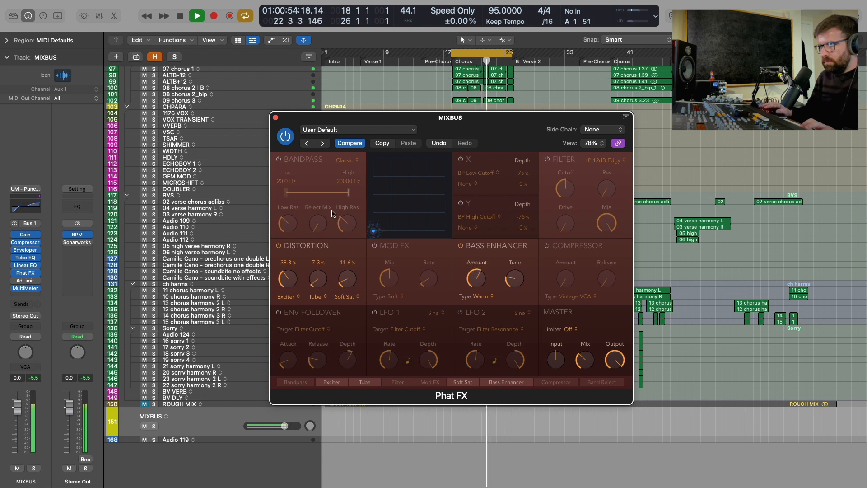
click(286, 136)
click(286, 136)
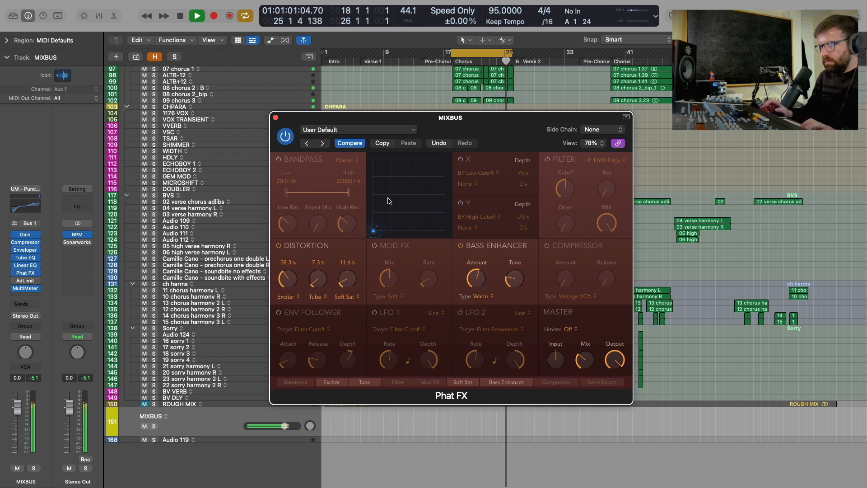
Compare Phat FX against bypass, reduce its Soft Saturation to 7.8% and master Mix to 27.6%, and stop playback.
click(289, 138)
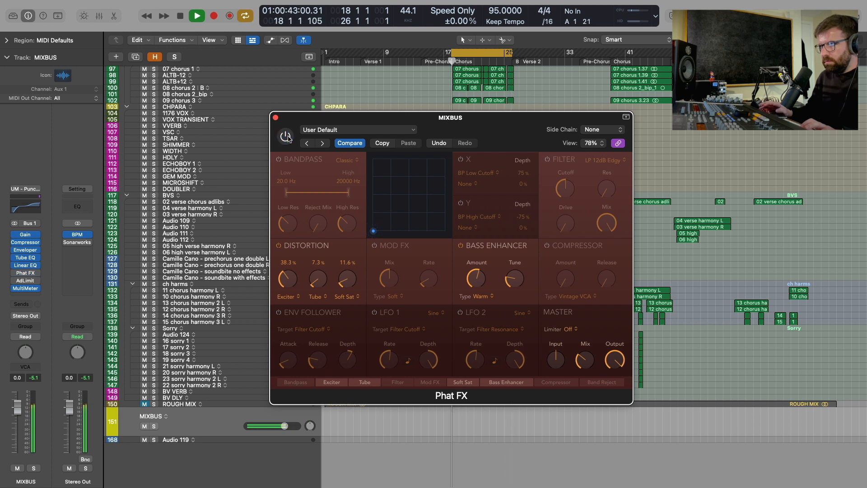
click(287, 137)
drag(347, 278, 349, 285)
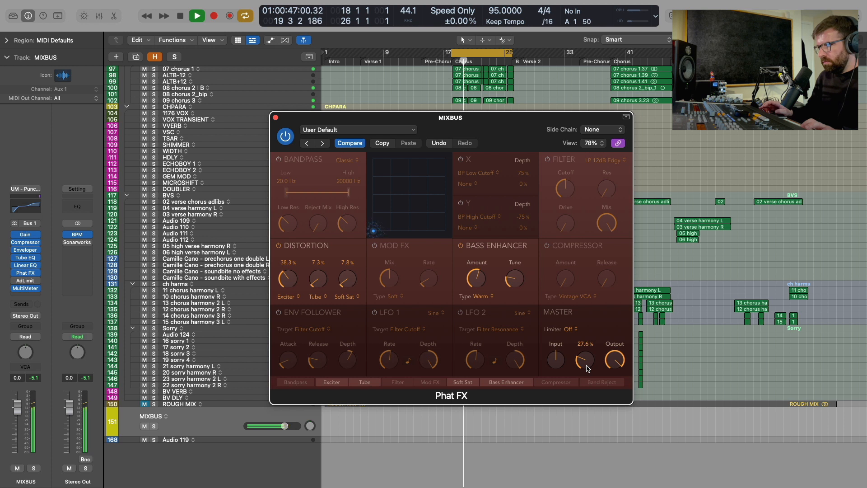
key(space)
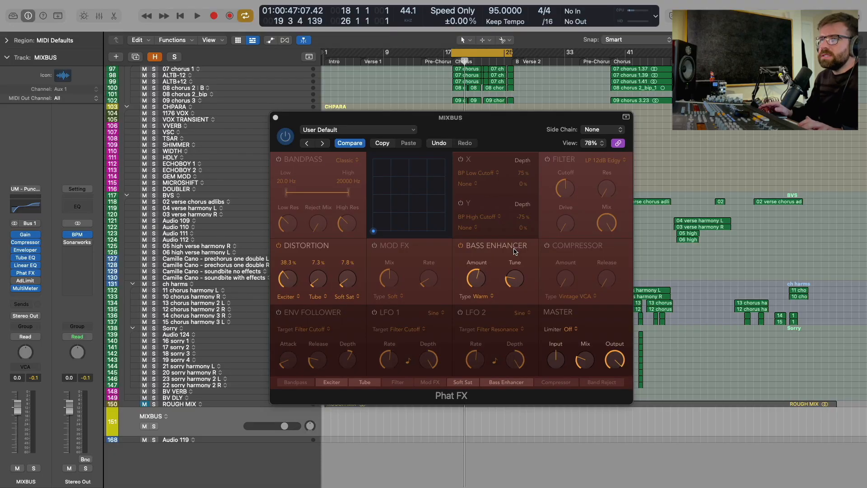
Raise the Adaptive Limiter's Gain to 10.6 dB while playing the chorus, and bypass the limiter.
click(26, 289)
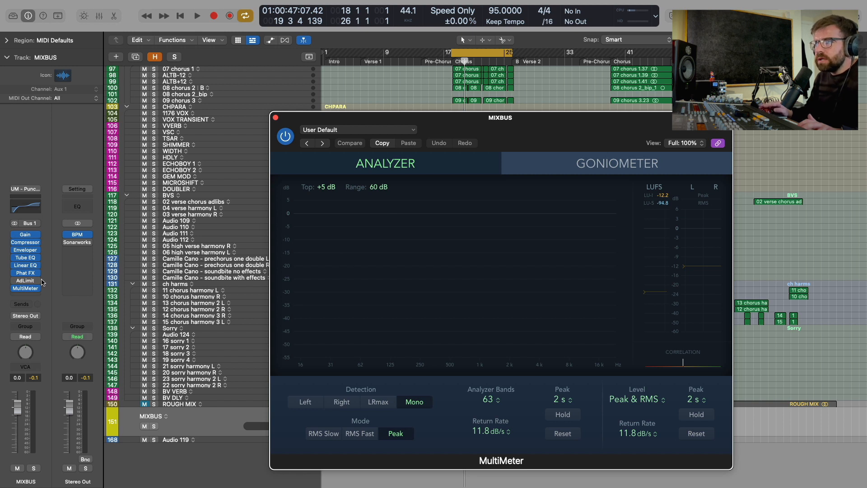
click(25, 280)
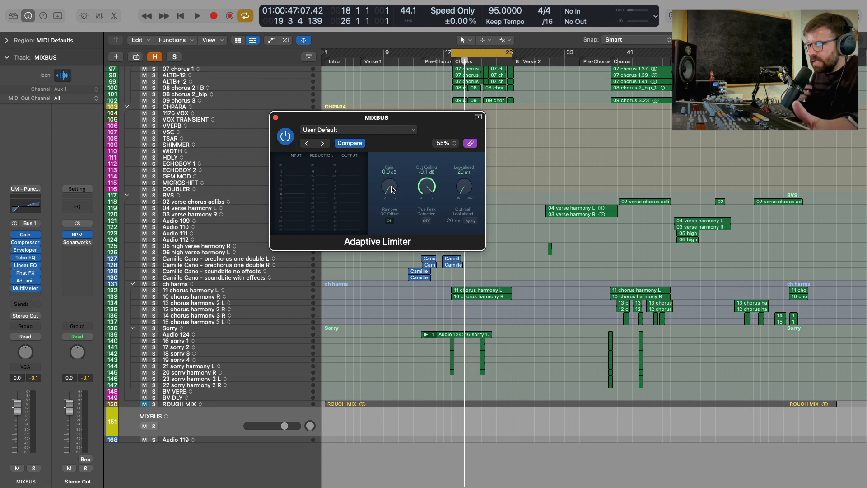
key(space)
drag(390, 195, 387, 65)
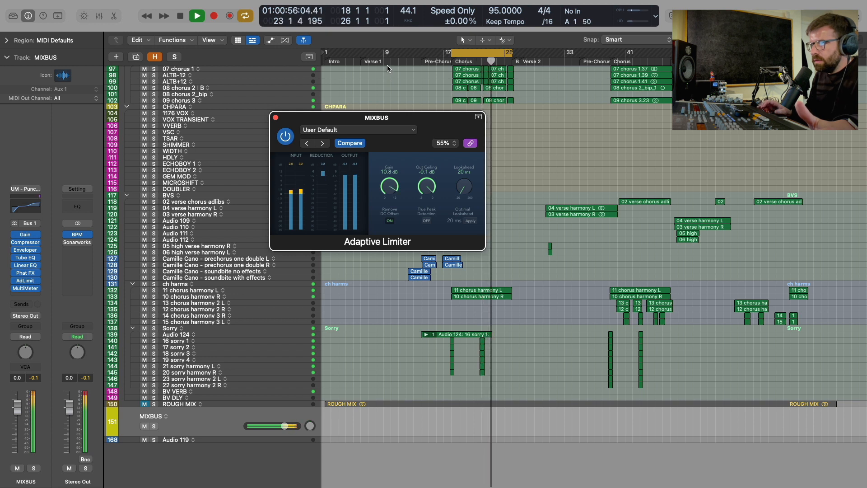
drag(386, 66, 387, 69)
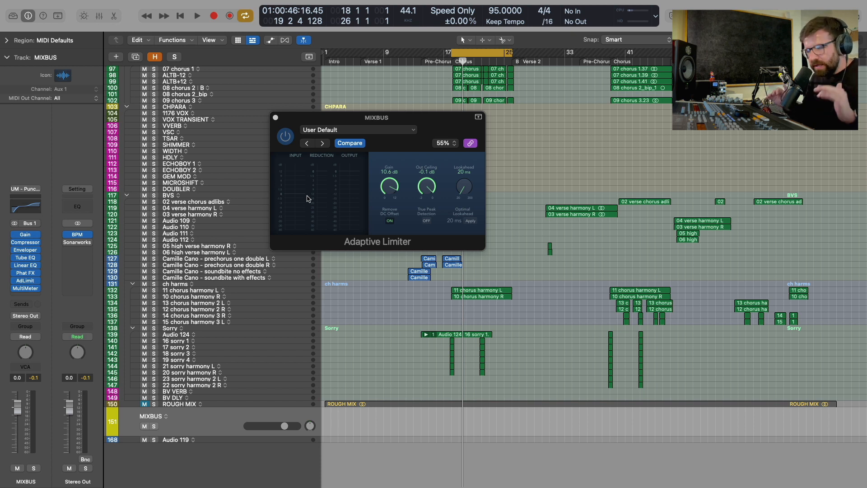
click(305, 179)
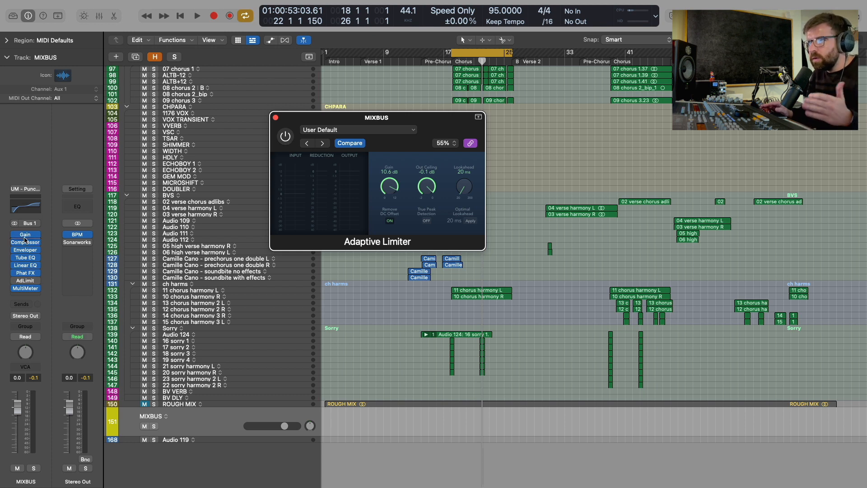
Turn off cycle playback, play from Verse 1, and reduce Phat FX's Exciter to 30.1% while comparing the plug-in against bypass.
key(c)
click(378, 67)
key(space)
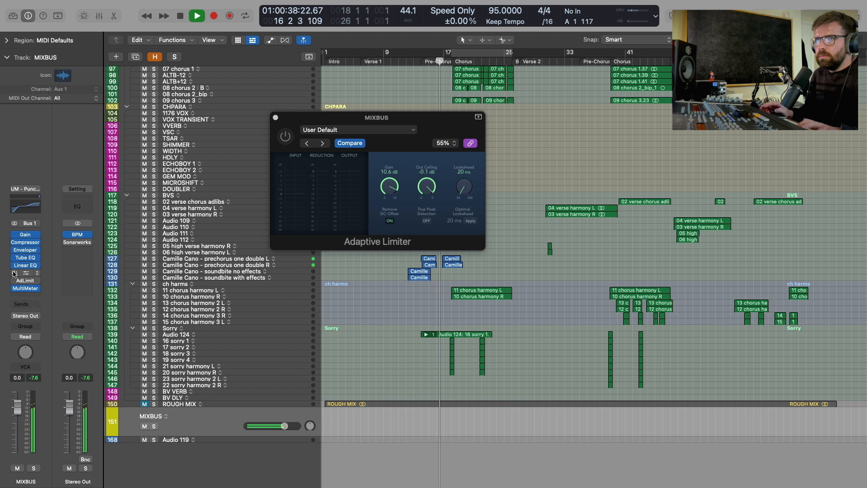
click(15, 273)
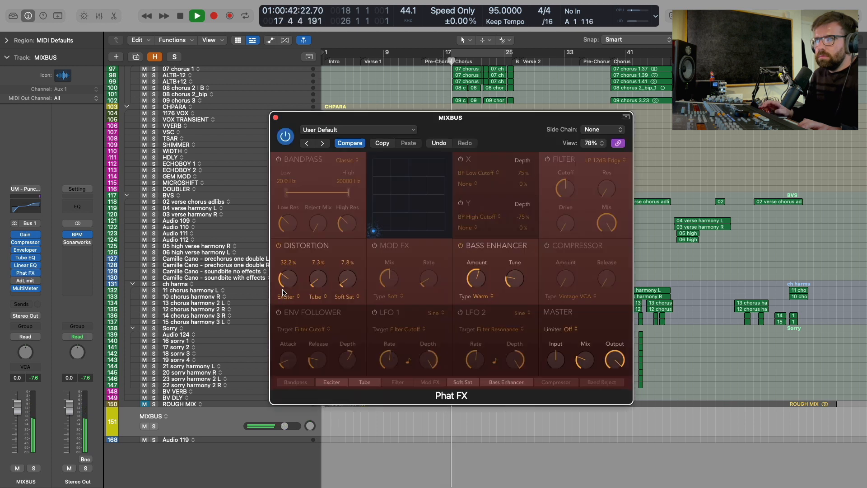
click(14, 273)
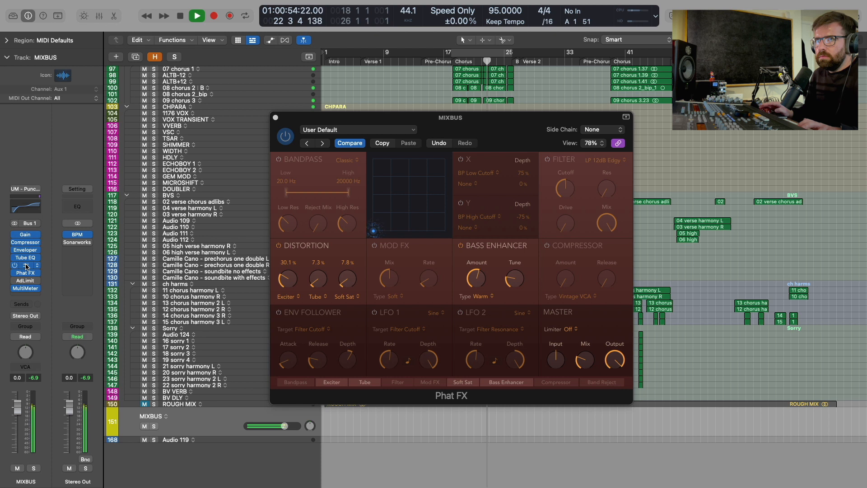
Set the Linear Phase EQ's 3760 Hz high shelf to +8.3 dB and lower Phat FX's Exciter to 24.6%.
click(26, 266)
drag(695, 220, 695, 226)
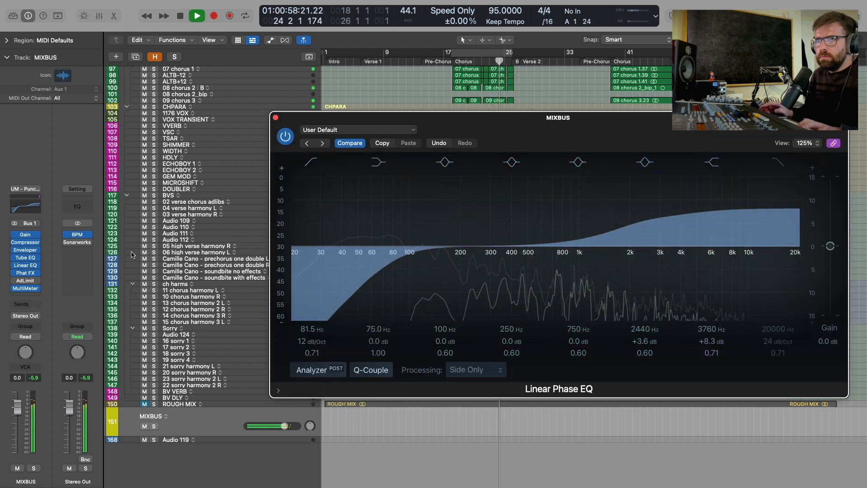
click(25, 273)
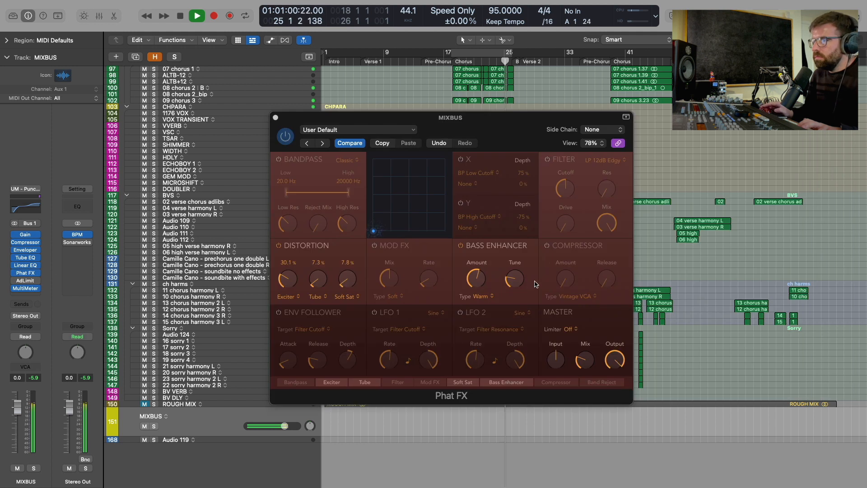
drag(285, 282, 285, 285)
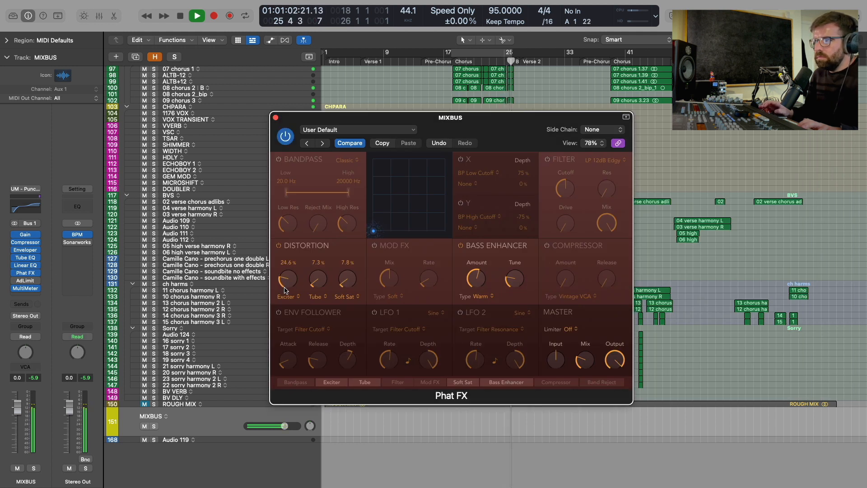